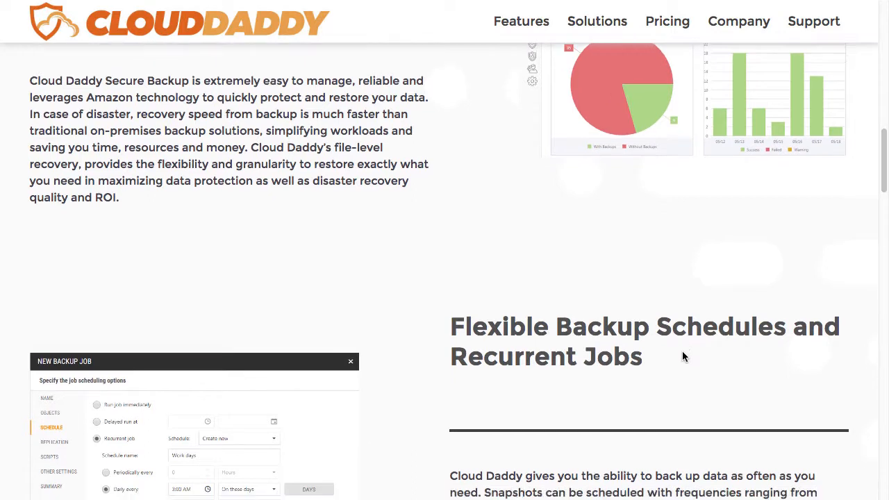
Step: Scroll down the Features page to the Flexible Backup Schedules and Recurrent Jobs description
{"action": "scroll", "coordinate": [683, 356], "scroll_direction": "down", "scroll_amount": 3}
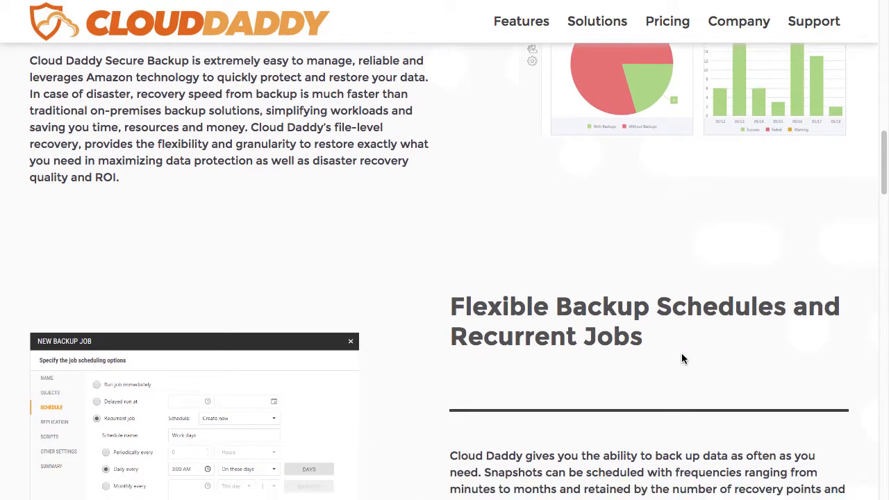
{"action": "scroll", "coordinate": [681, 359], "scroll_direction": "down", "scroll_amount": 2}
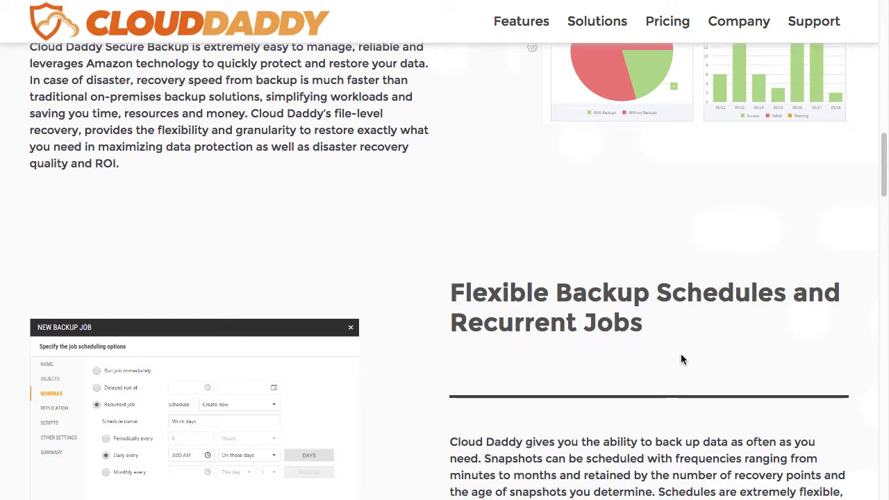
{"action": "scroll", "coordinate": [680, 357], "scroll_direction": "down", "scroll_amount": 2}
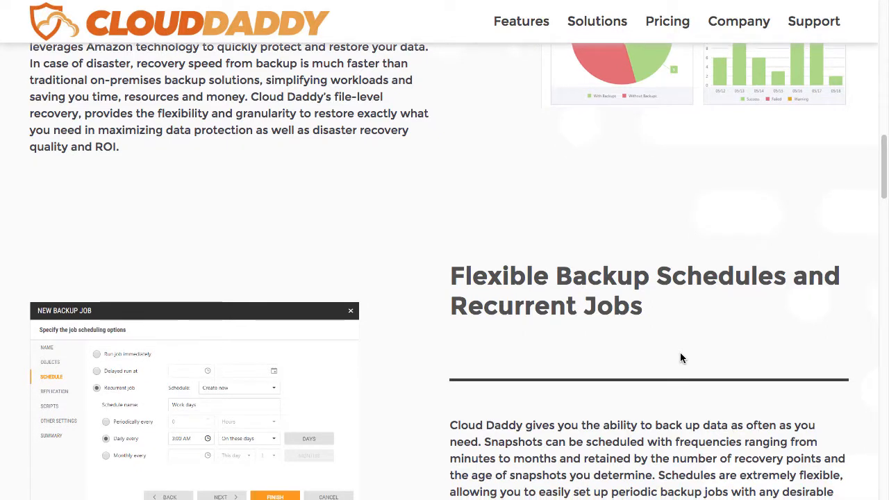
{"action": "scroll", "coordinate": [680, 358], "scroll_direction": "down", "scroll_amount": 1}
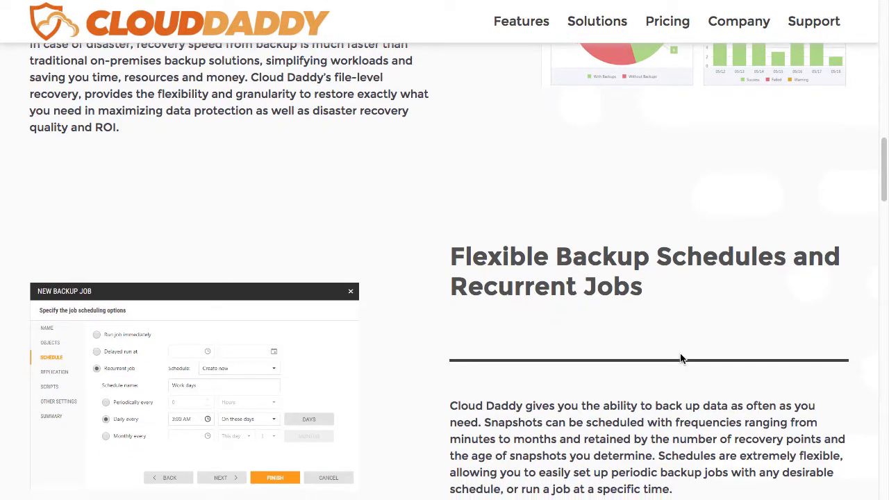
{"action": "scroll", "coordinate": [680, 359], "scroll_direction": "down", "scroll_amount": 2}
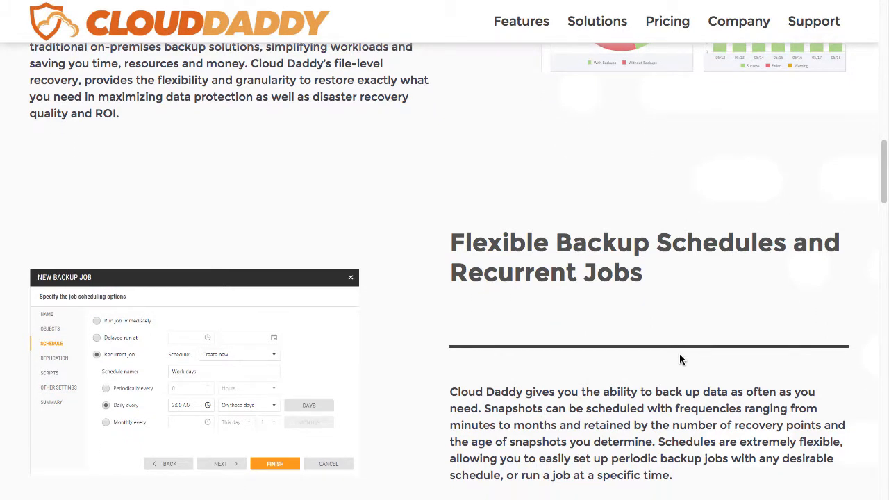
{"action": "scroll", "coordinate": [680, 358], "scroll_direction": "down", "scroll_amount": 1}
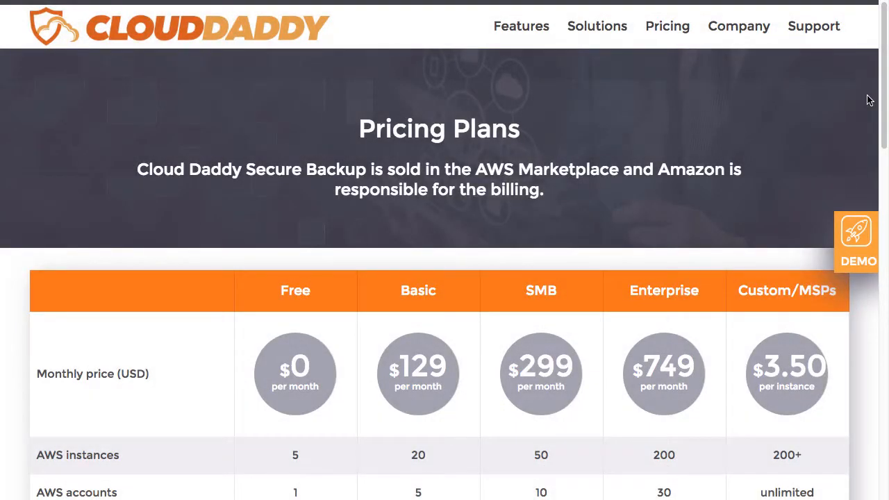
Step: Scroll down the pricing table and start the free trial on AWS Marketplace
{"action": "scroll", "coordinate": [869, 100], "scroll_direction": "down", "scroll_amount": 1}
{"action": "scroll", "coordinate": [868, 100], "scroll_direction": "down", "scroll_amount": 5}
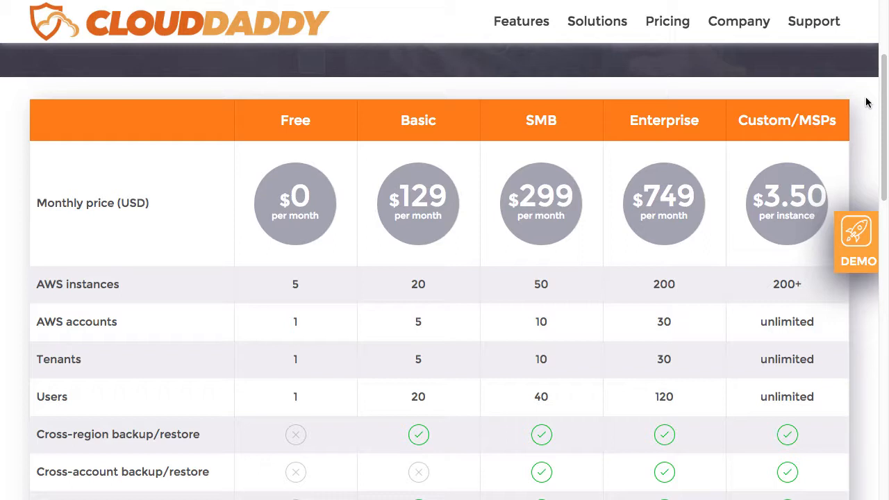
{"action": "scroll", "coordinate": [788, 182], "scroll_direction": "down", "scroll_amount": 8}
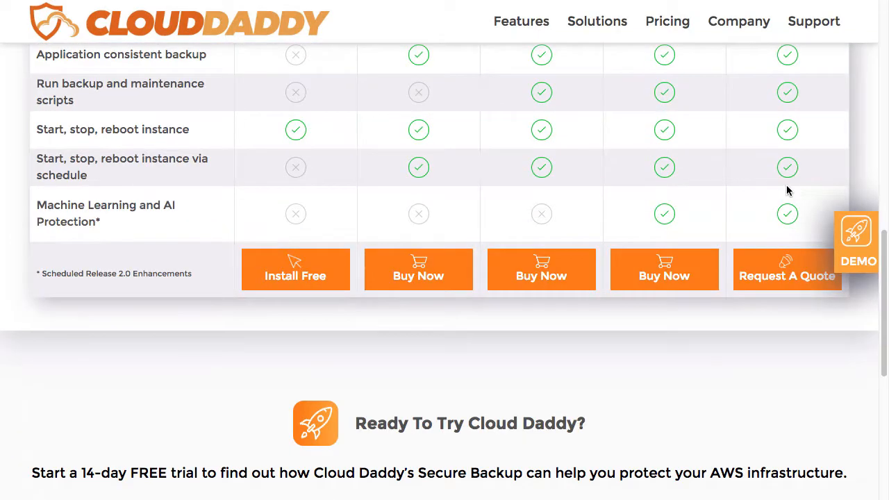
{"action": "scroll", "coordinate": [631, 368], "scroll_direction": "down", "scroll_amount": 1}
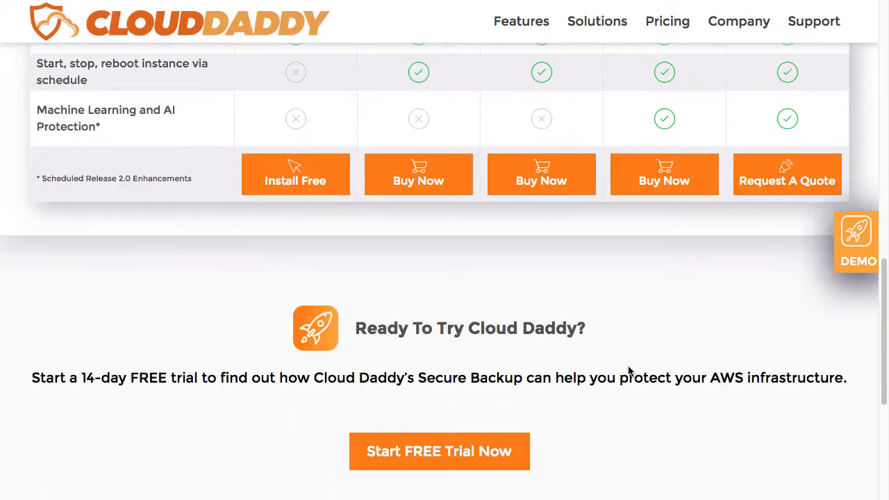
{"action": "left_click", "coordinate": [488, 473]}
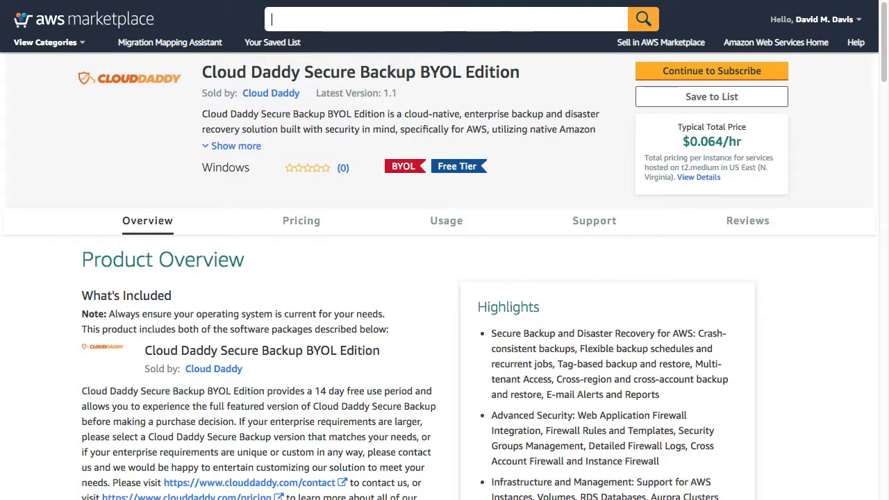
Step: Subscribe to Cloud Daddy Secure Backup BYOL and configure it for US East (N. Virginia)
{"action": "left_click", "coordinate": [736, 75]}
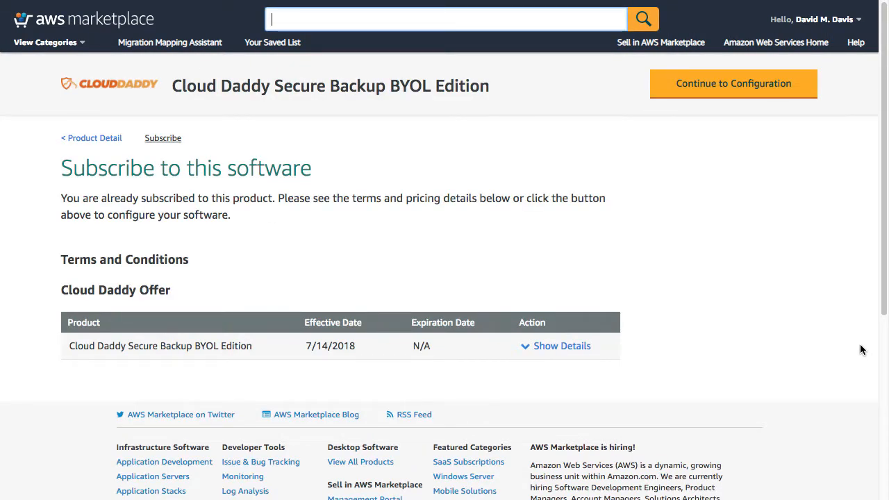
{"action": "left_click", "coordinate": [753, 97]}
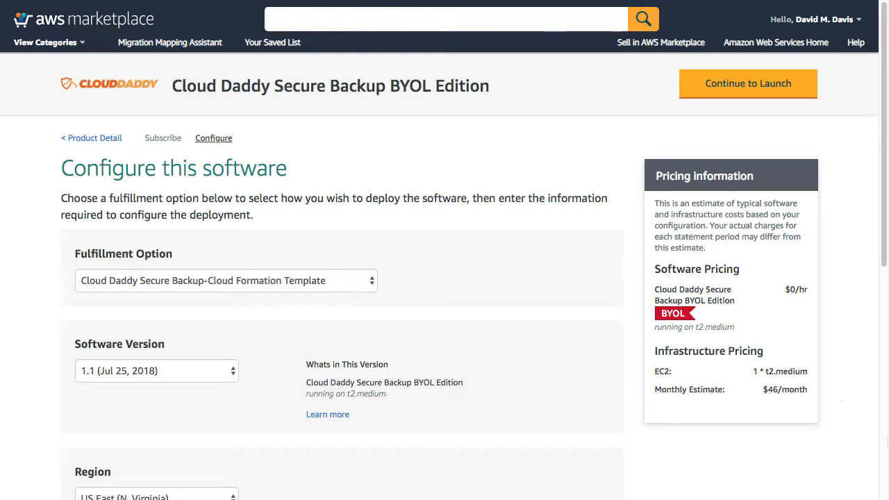
{"action": "scroll", "coordinate": [849, 445], "scroll_direction": "down", "scroll_amount": 2}
{"action": "left_click", "coordinate": [228, 443]}
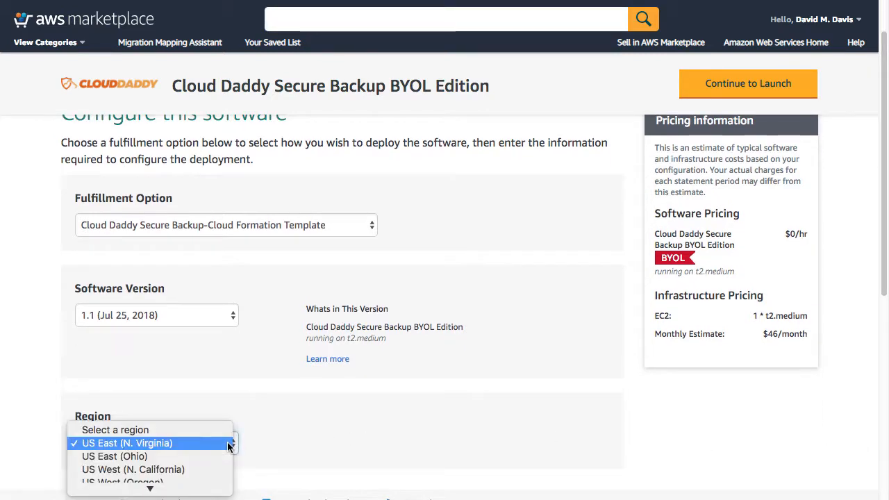
{"action": "left_click", "coordinate": [228, 445]}
Step: Choose the Launch CloudFormation action and send the configuration to stack creation
{"action": "left_click", "coordinate": [757, 85]}
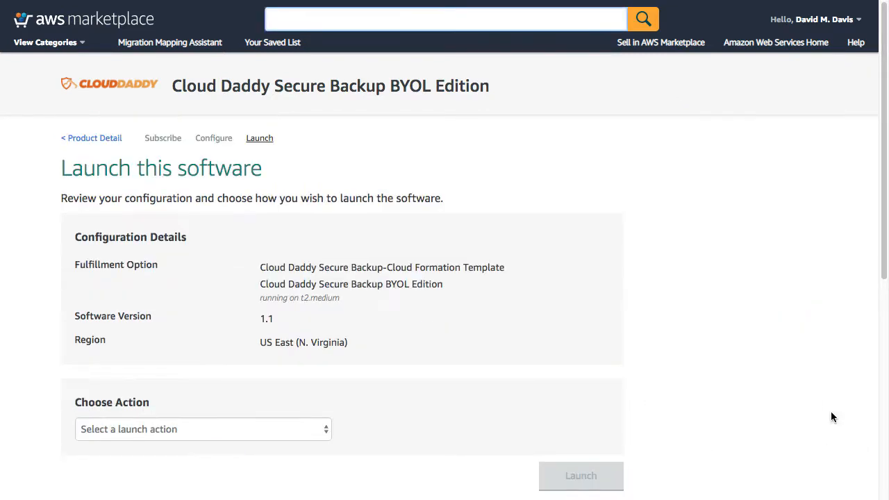
{"action": "left_click", "coordinate": [300, 426]}
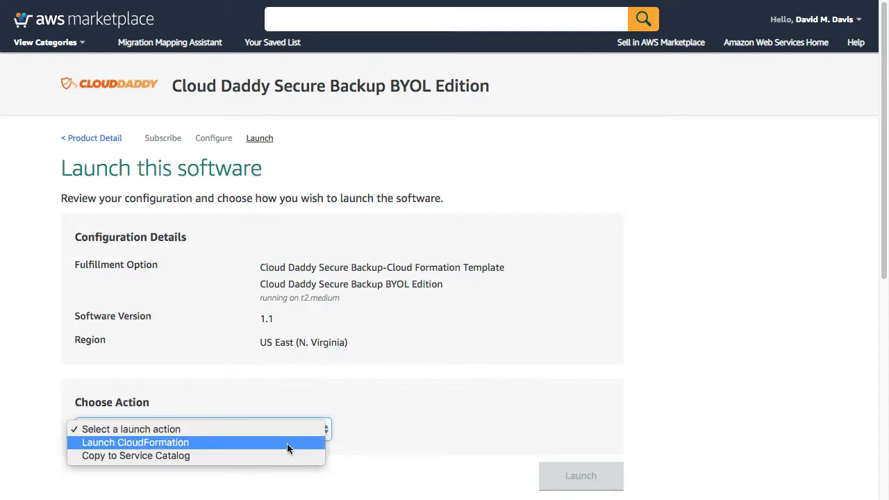
{"action": "left_click", "coordinate": [287, 443]}
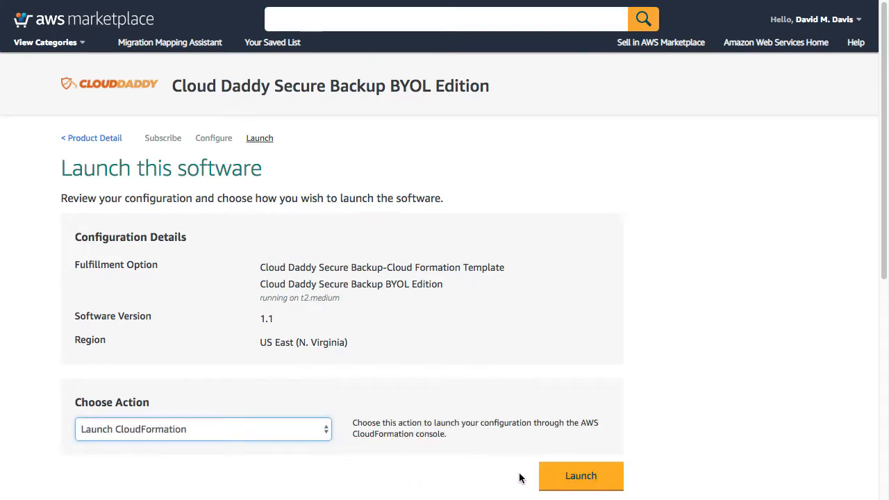
{"action": "left_click", "coordinate": [575, 478]}
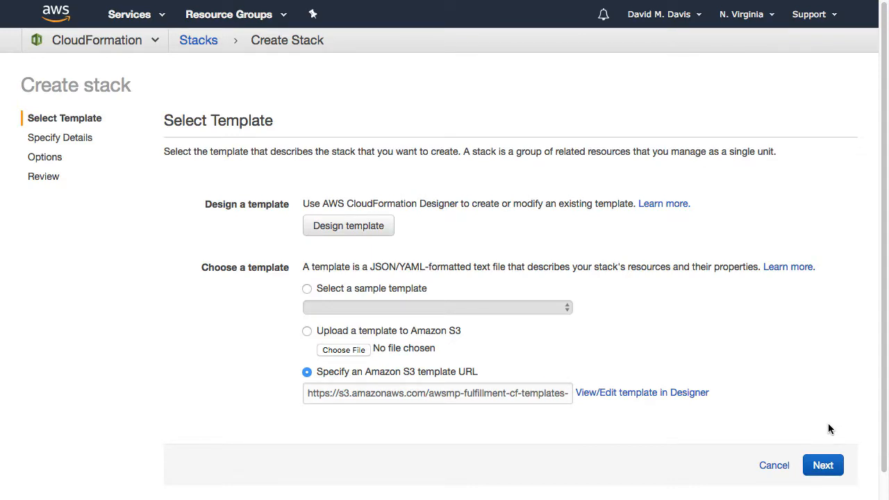
Step: Keep the prefilled template, name the stack CloudDaddy and set CIDR 192.168.1.100/32
{"action": "left_click", "coordinate": [828, 470]}
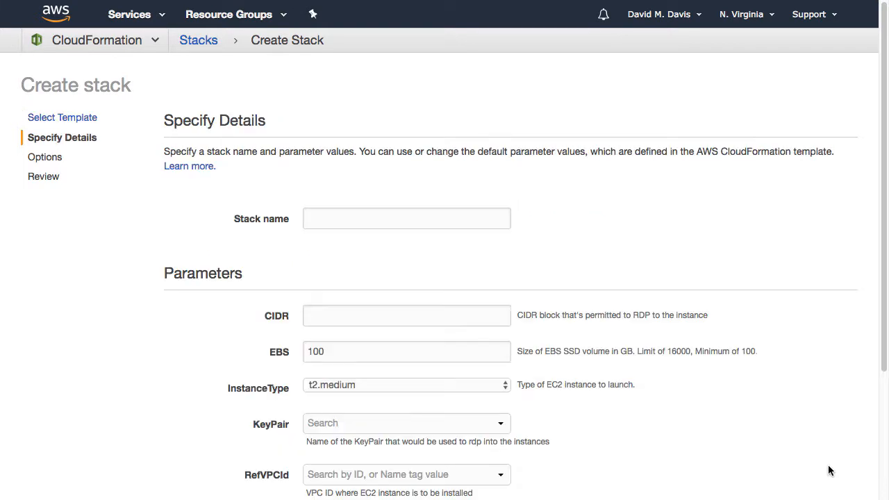
{"action": "left_click", "coordinate": [369, 224]}
{"action": "type", "text": "CloudD"}
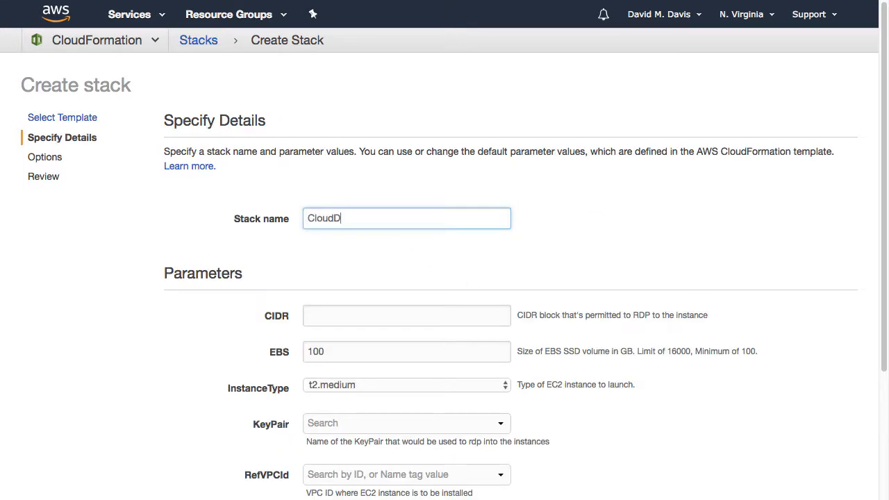
{"action": "type", "text": "addy"}
{"action": "left_click", "coordinate": [356, 316]}
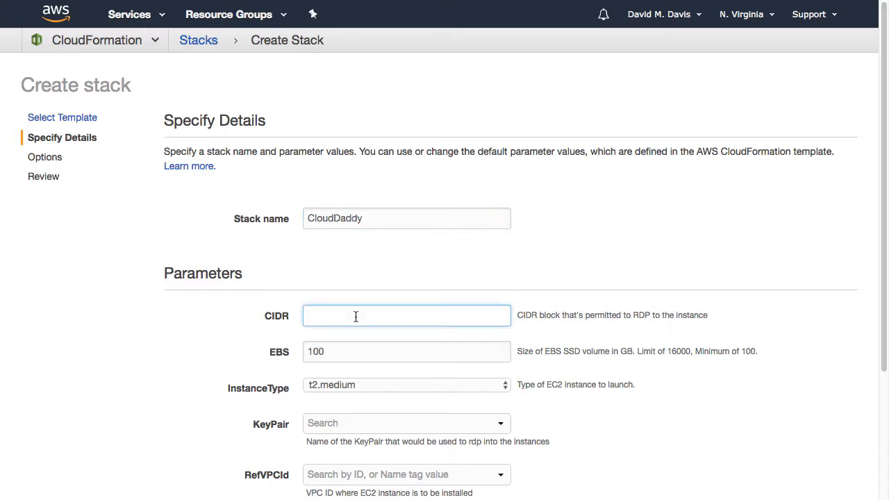
{"action": "type", "text": "192.168.1.100/32"}
Step: Choose the first key pair, VPC vpc-52017336 (172.31.0.0/16) and subnet subnet-01ed1759
{"action": "scroll", "coordinate": [386, 329], "scroll_direction": "down", "scroll_amount": 3}
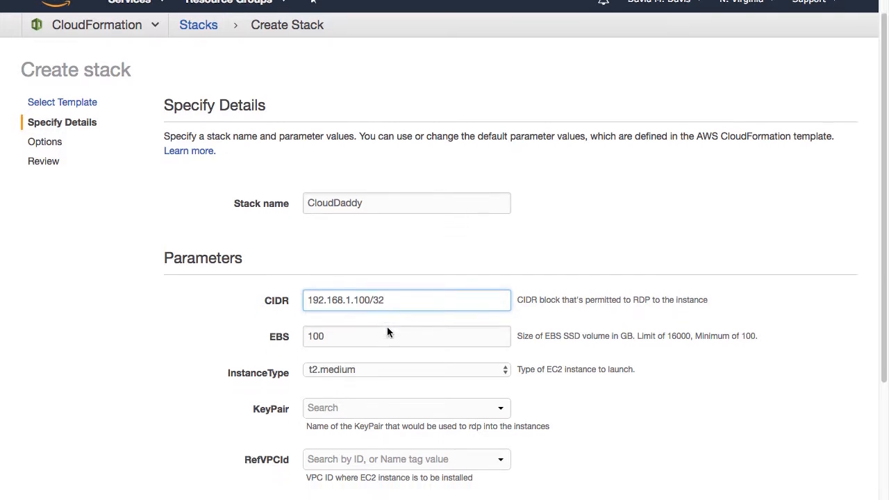
{"action": "left_click", "coordinate": [371, 362]}
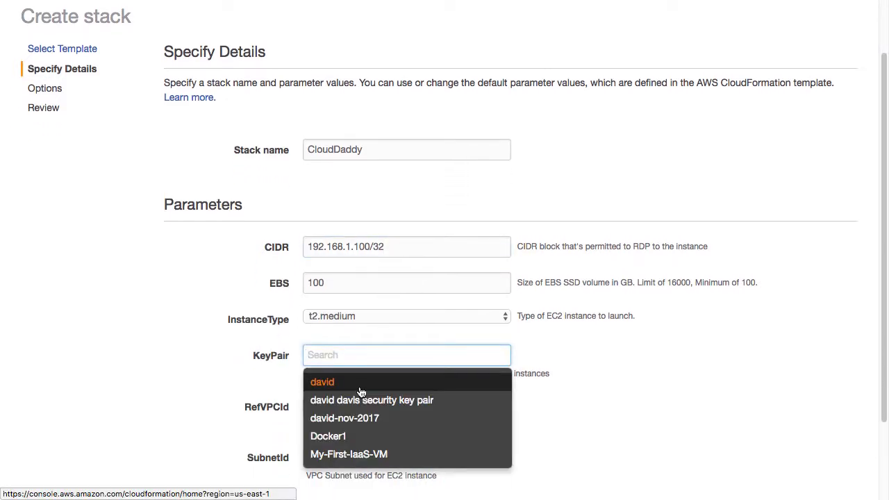
{"action": "left_click", "coordinate": [356, 383]}
{"action": "scroll", "coordinate": [389, 415], "scroll_direction": "down", "scroll_amount": 1}
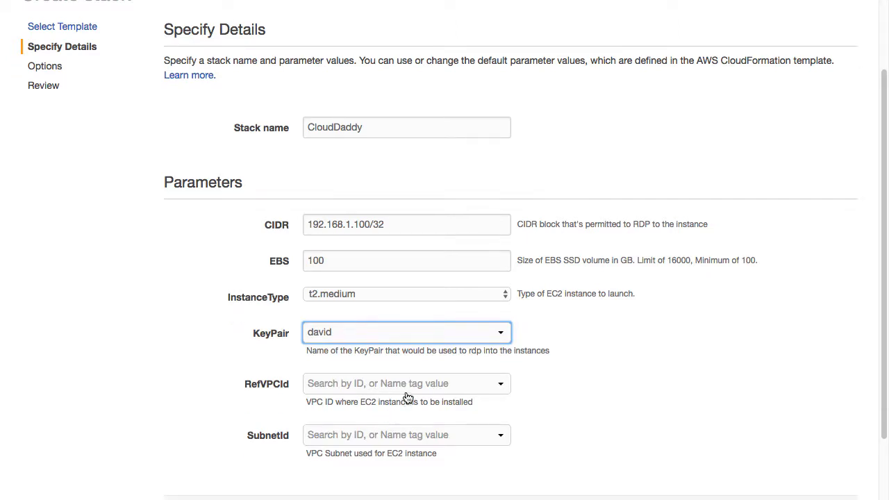
{"action": "left_click", "coordinate": [405, 390]}
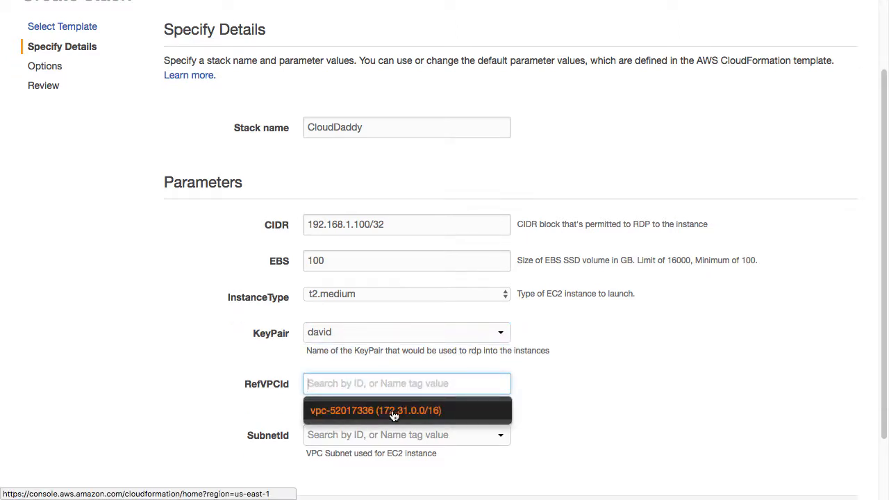
{"action": "left_click", "coordinate": [394, 415]}
{"action": "left_click", "coordinate": [422, 442]}
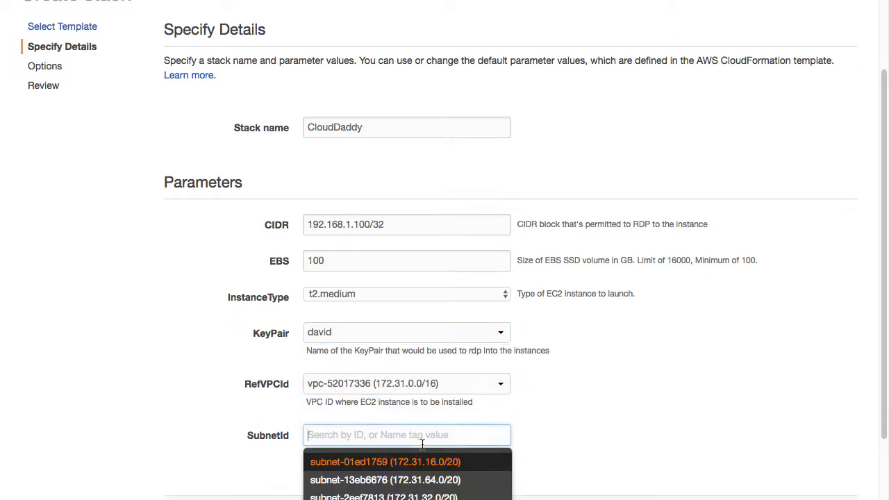
{"action": "left_click", "coordinate": [409, 464]}
Step: Pass through stack options and review, acknowledge IAM resource creation, and create the stack
{"action": "scroll", "coordinate": [703, 410], "scroll_direction": "down", "scroll_amount": 3}
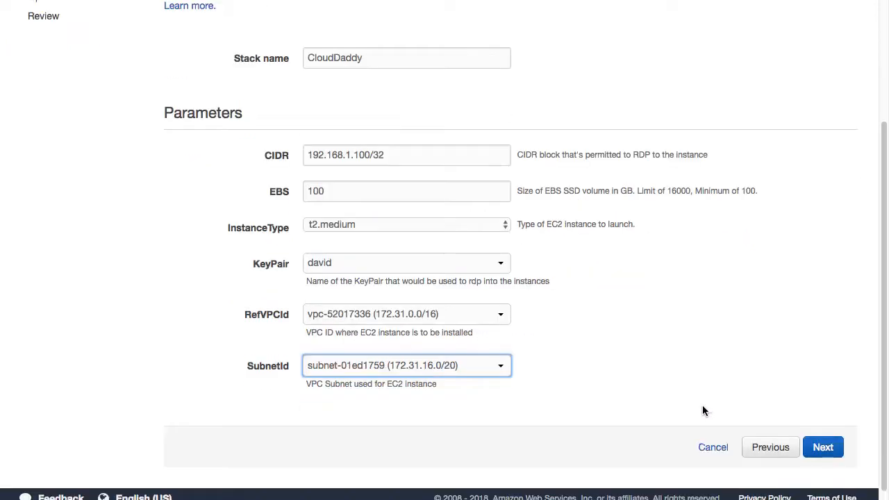
{"action": "left_click", "coordinate": [823, 448]}
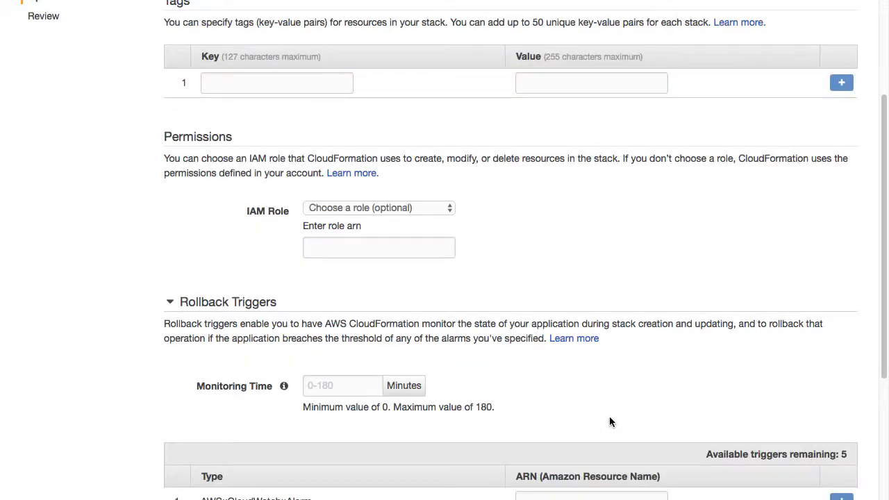
{"action": "scroll", "coordinate": [610, 422], "scroll_direction": "down", "scroll_amount": 5}
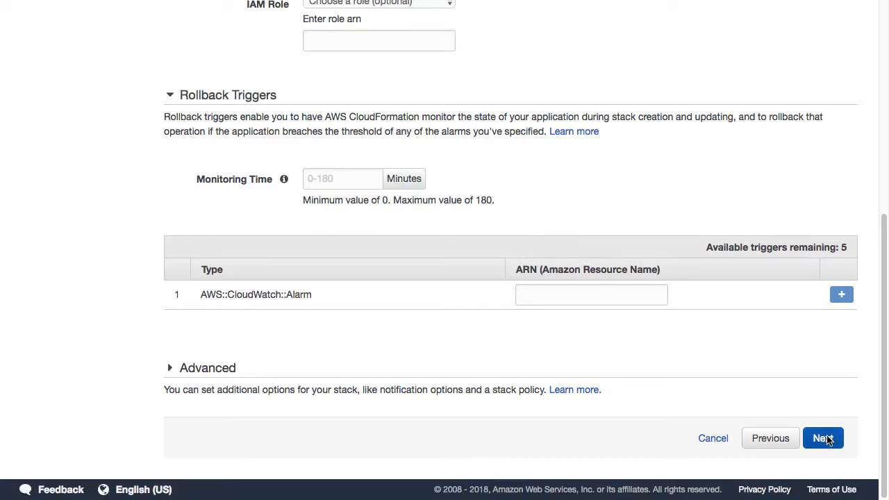
{"action": "left_click", "coordinate": [824, 438]}
{"action": "scroll", "coordinate": [557, 382], "scroll_direction": "down", "scroll_amount": 5}
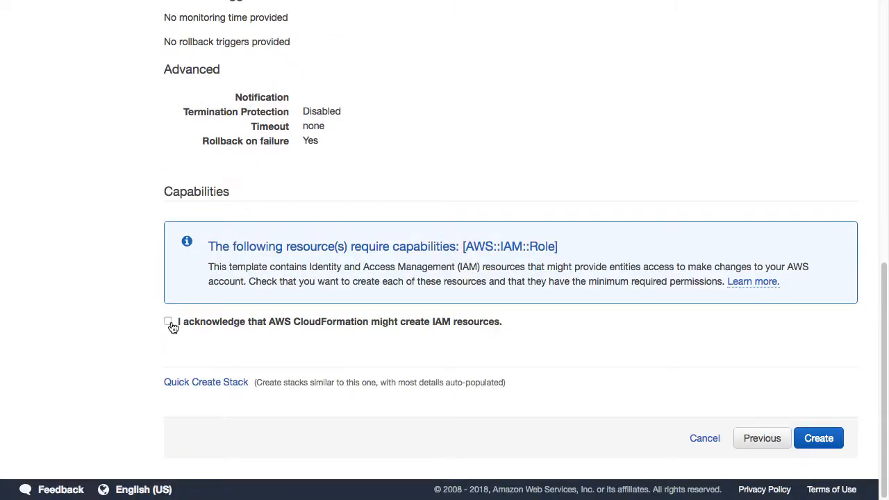
{"action": "left_click", "coordinate": [169, 323]}
{"action": "left_click", "coordinate": [824, 441]}
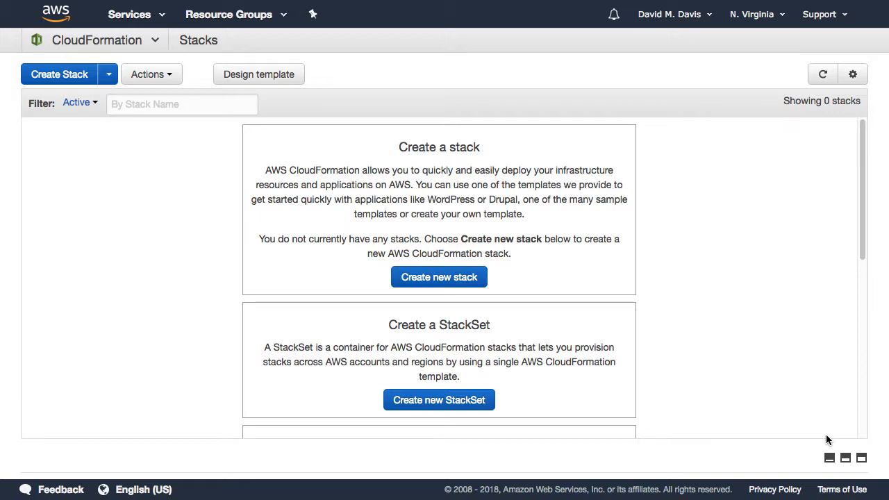
Step: Refresh the stacks list until CloudDaddy shows CREATE_COMPLETE, then open the AWS Services menu
{"action": "left_click", "coordinate": [823, 74]}
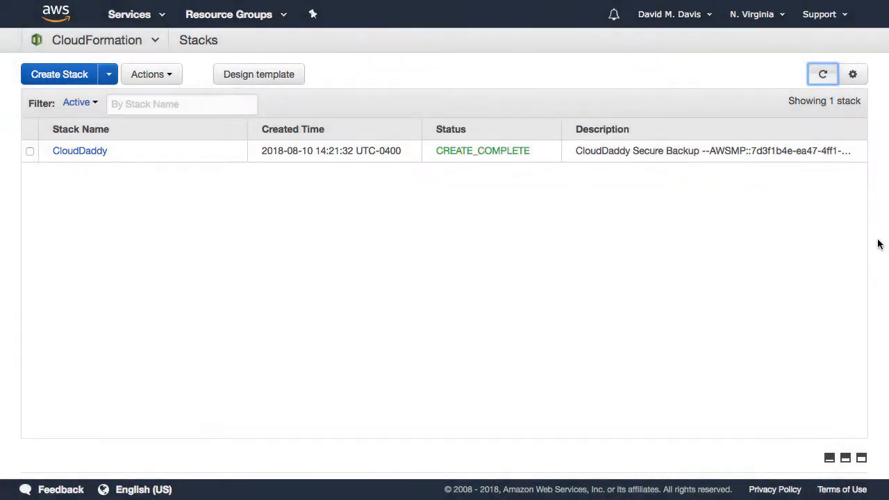
{"action": "left_click", "coordinate": [138, 15]}
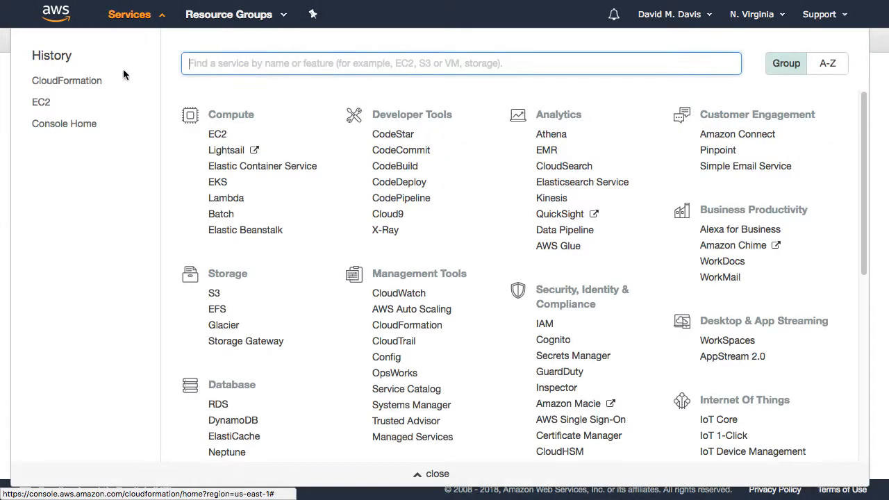
Step: In EC2 running instances, copy public IP 54.86.46.169 and select the instance ID
{"action": "left_click", "coordinate": [50, 103]}
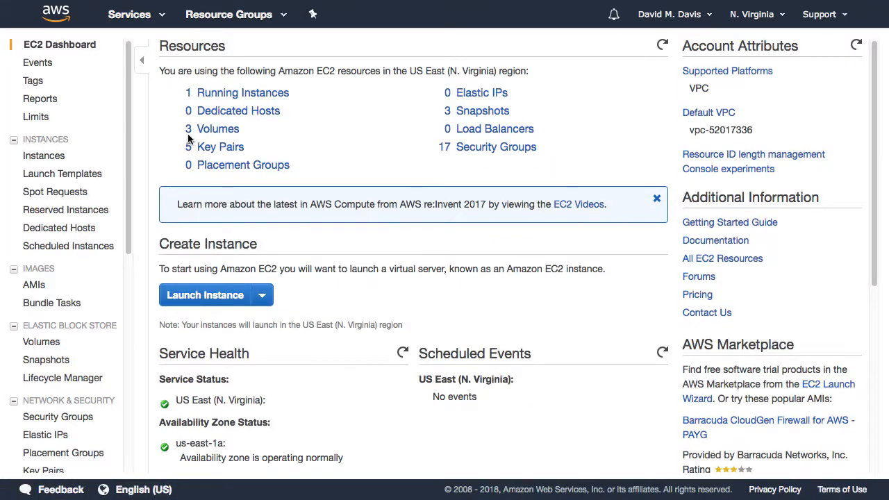
{"action": "left_click", "coordinate": [219, 97]}
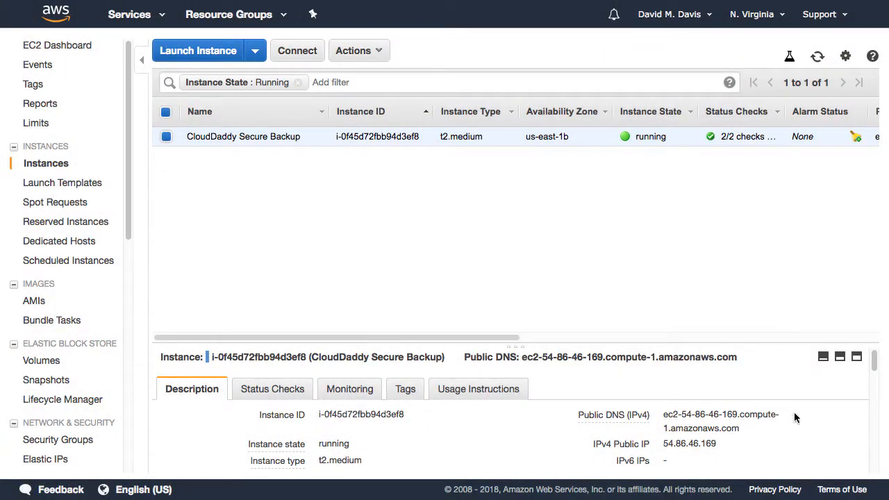
{"action": "mouse_move", "coordinate": [800, 415]}
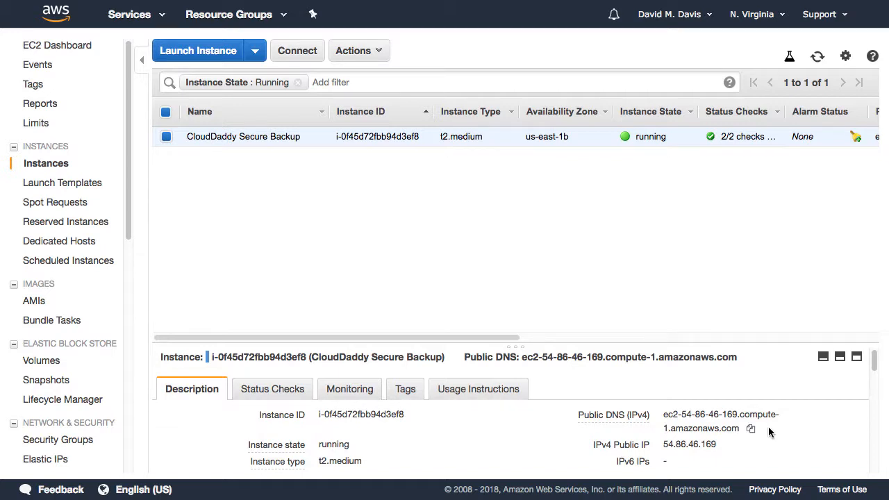
{"action": "left_click_drag", "start_coordinate": [664, 445], "coordinate": [717, 443]}
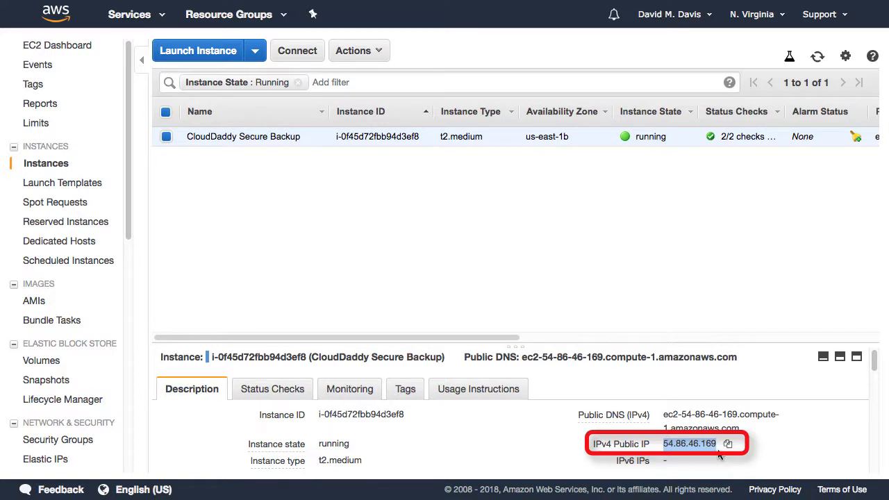
{"action": "left_click", "coordinate": [729, 445]}
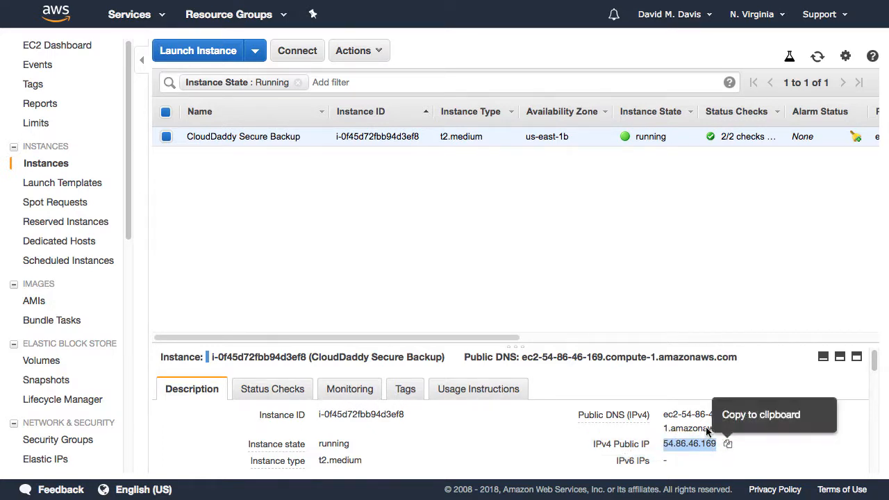
{"action": "left_click_drag", "start_coordinate": [404, 417], "coordinate": [319, 421]}
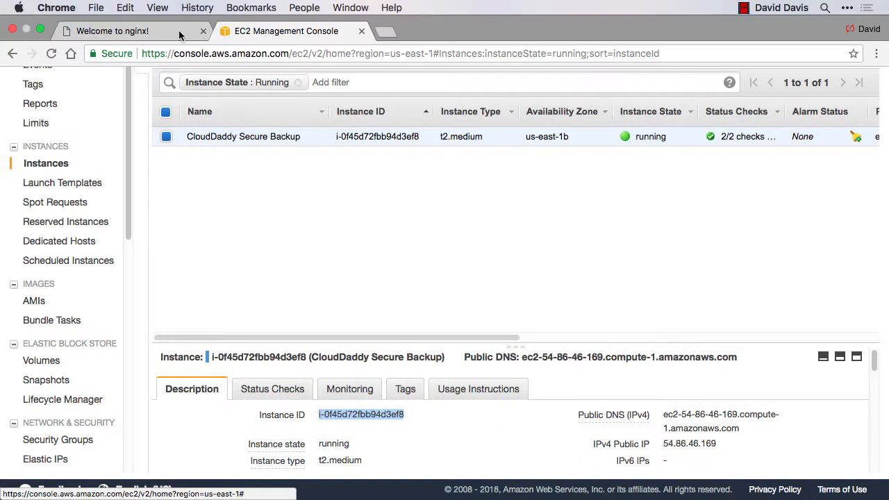
{"action": "left_click", "coordinate": [143, 31]}
{"action": "left_click", "coordinate": [212, 56]}
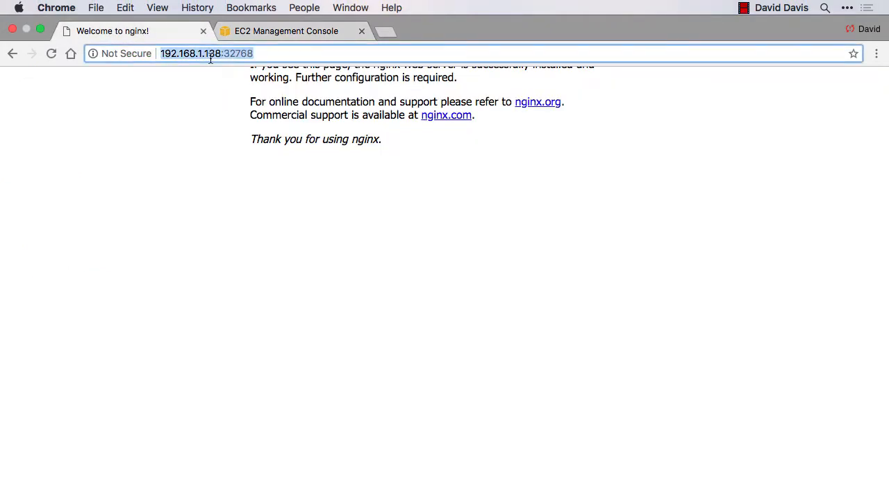
{"action": "key", "text": "super+v"}
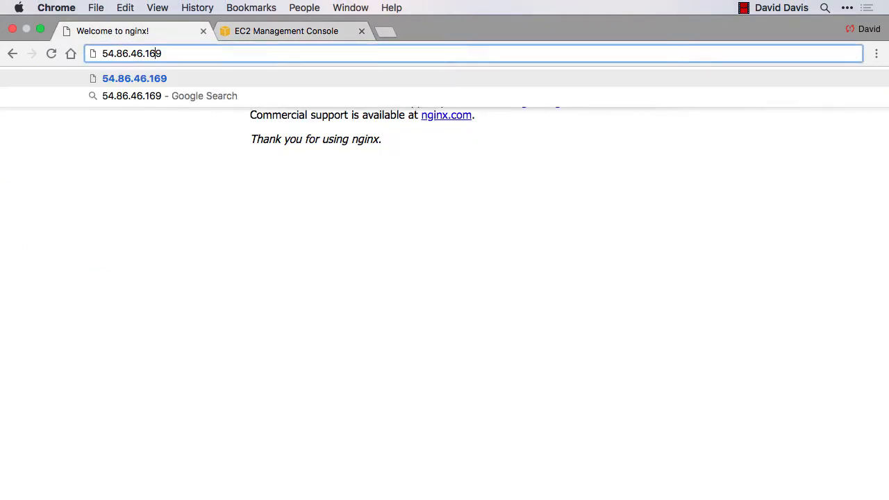
{"action": "type", "text": "https"}
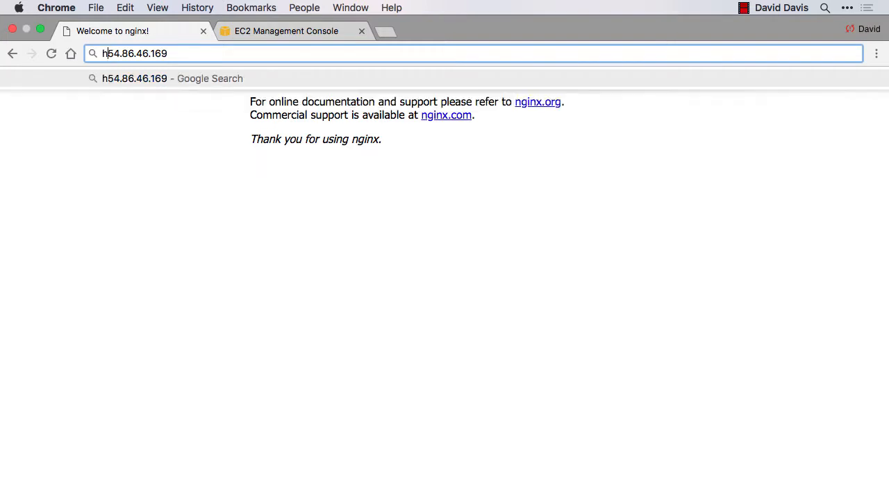
{"action": "type", "text": ":"}
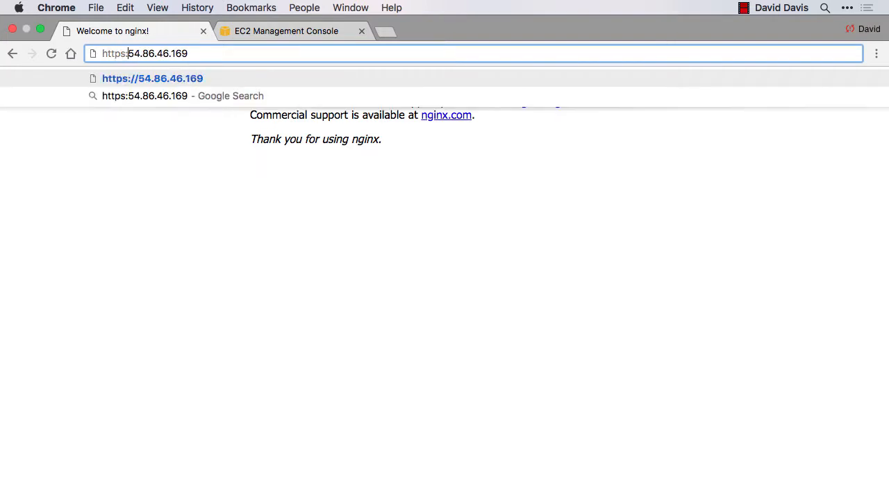
{"action": "type", "text": "//"}
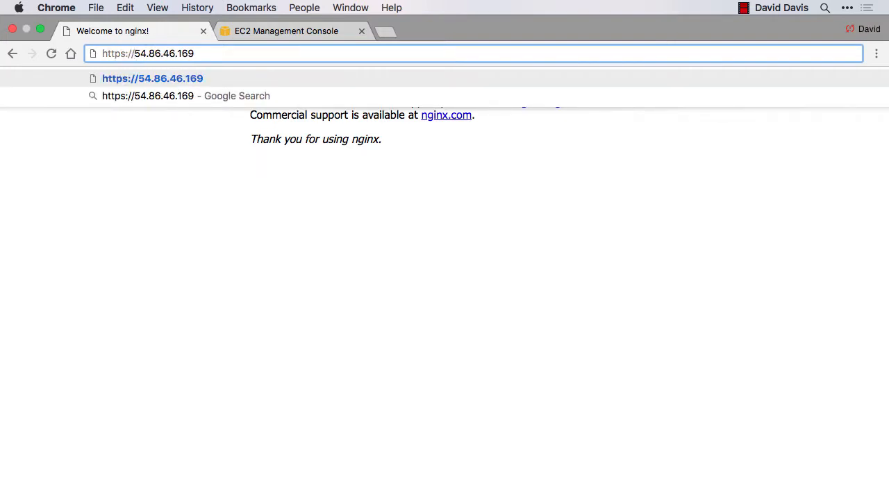
{"action": "key", "text": "Return"}
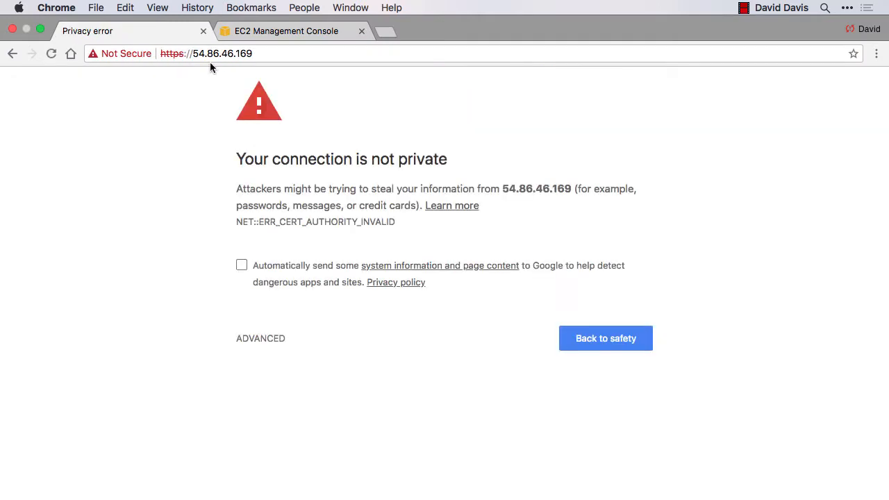
{"action": "left_click", "coordinate": [256, 343]}
Step: Proceed to the server, paste the copied EC2 instance ID into Instance ID, and accept the licence
{"action": "left_click", "coordinate": [296, 446]}
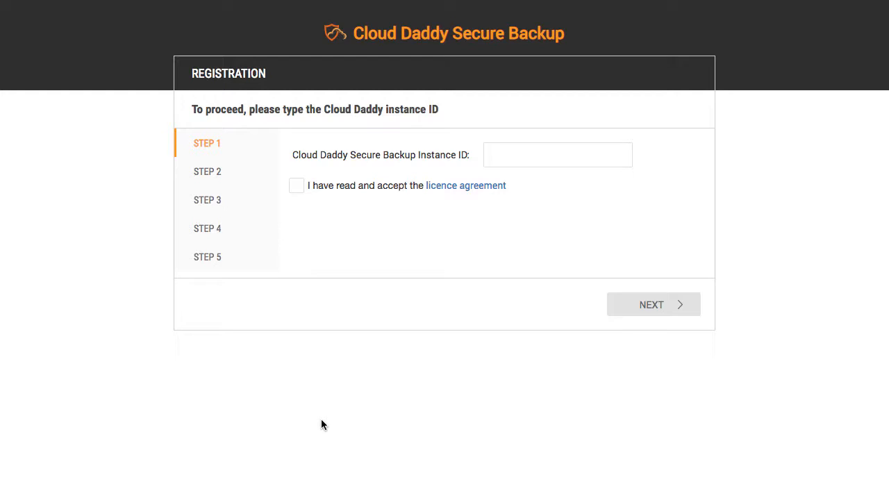
{"action": "left_click", "coordinate": [507, 155]}
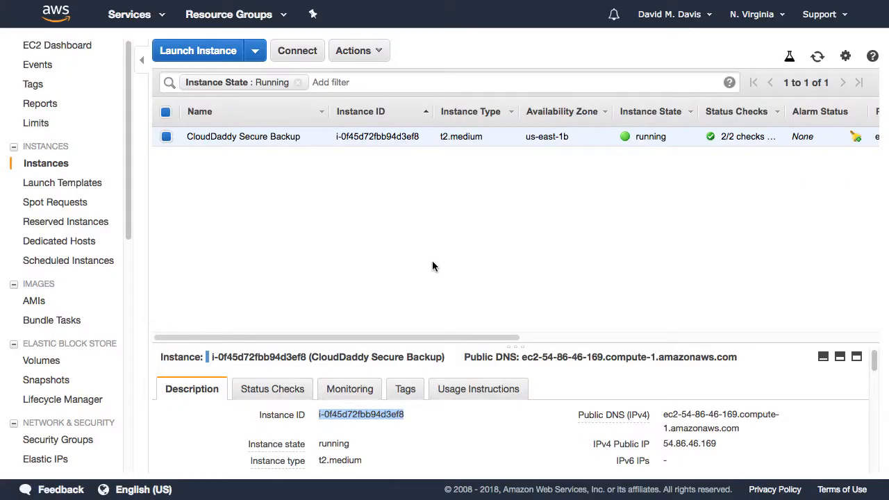
{"action": "left_click", "coordinate": [392, 426]}
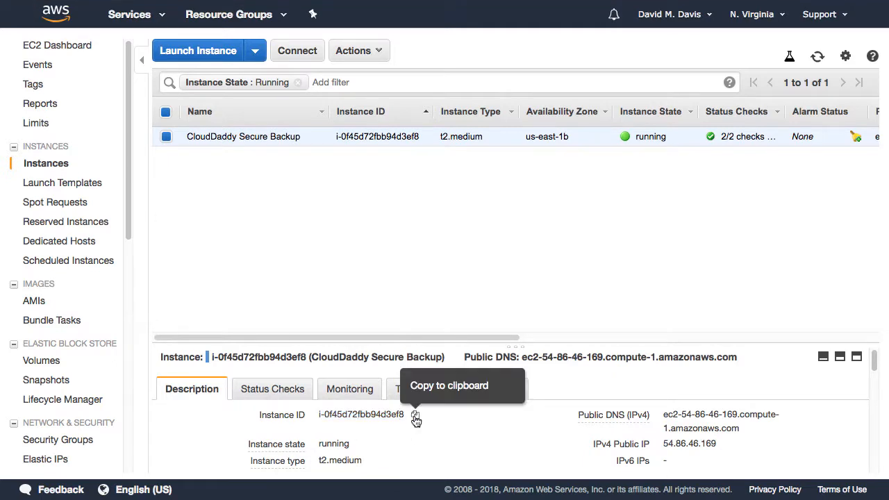
{"action": "left_click", "coordinate": [414, 414]}
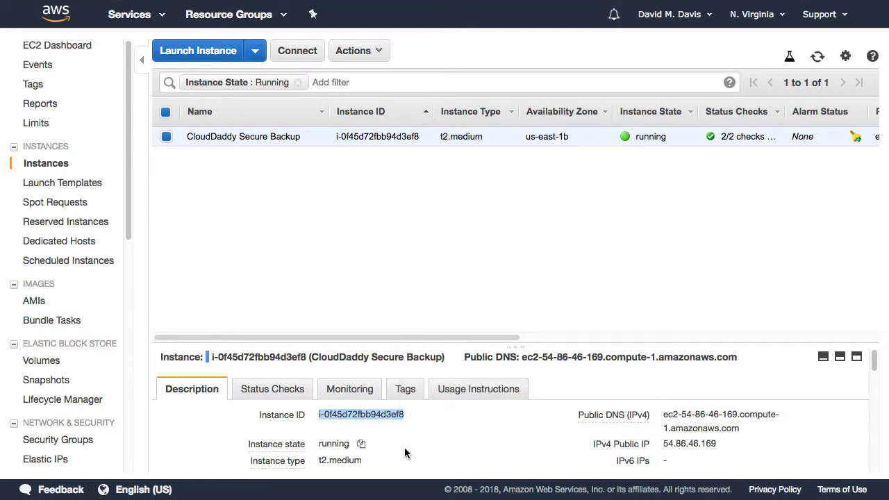
{"action": "key", "text": "ctrl+Tab"}
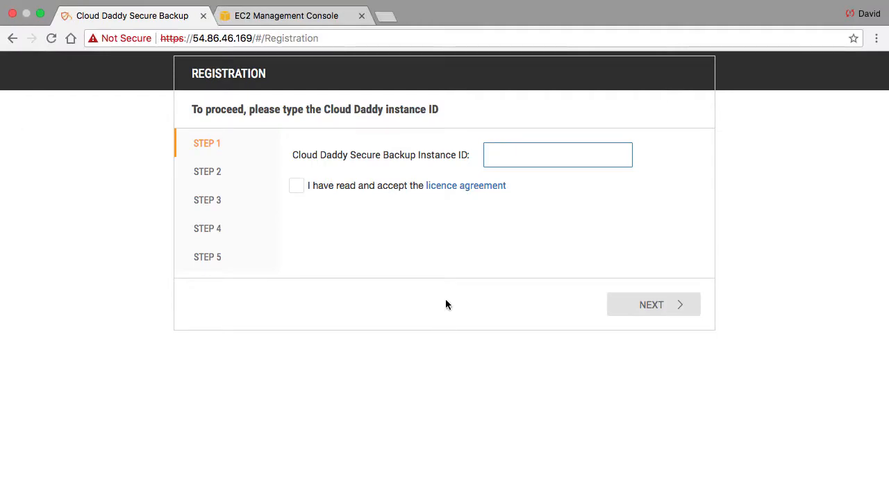
{"action": "right_click", "coordinate": [507, 159]}
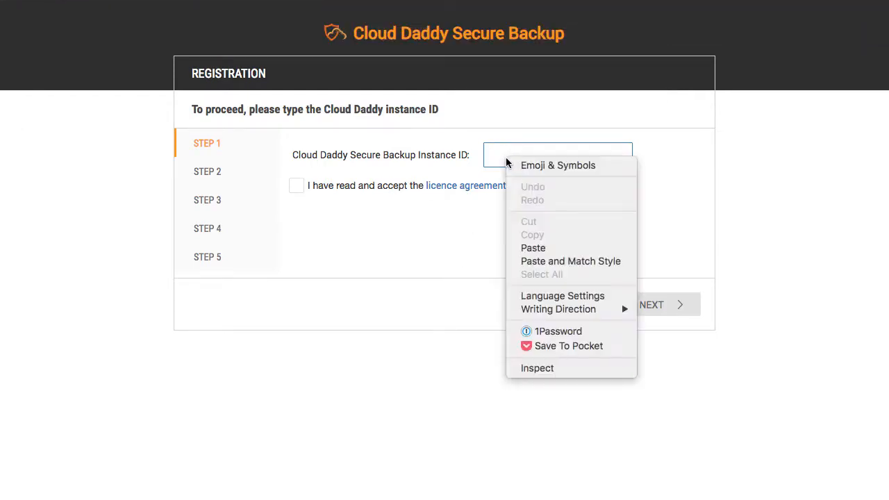
{"action": "left_click", "coordinate": [534, 248]}
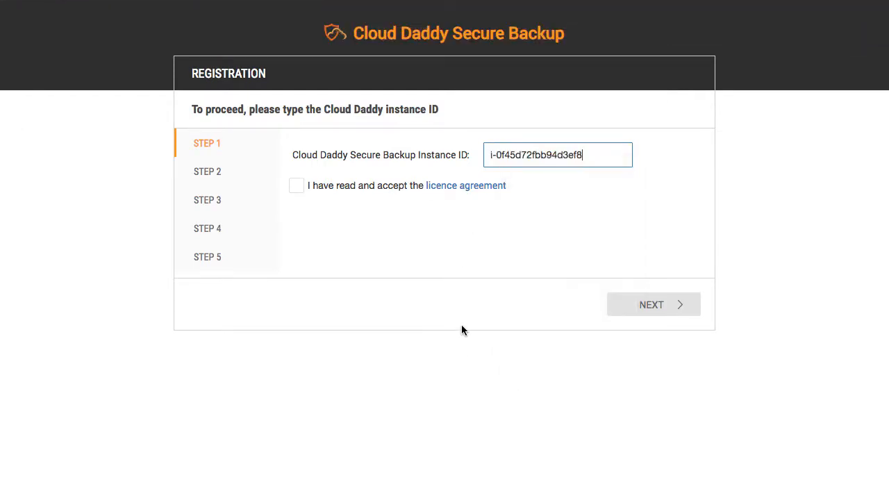
{"action": "left_click", "coordinate": [303, 196]}
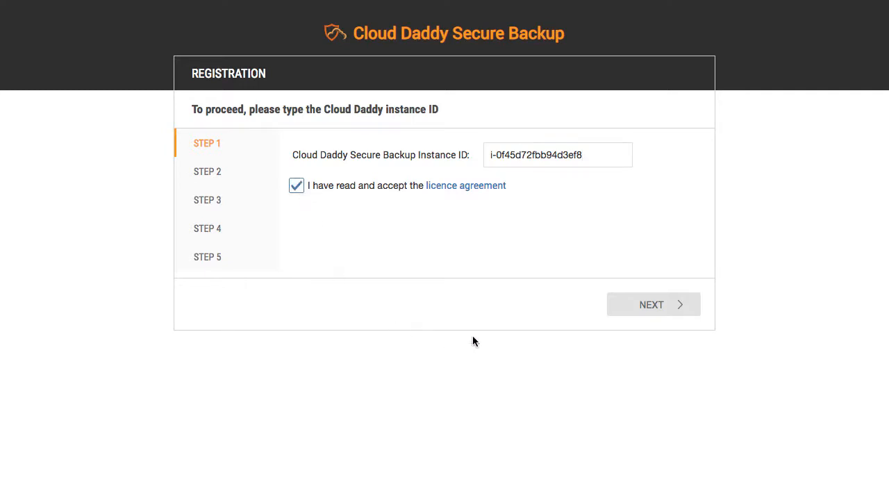
Step: Set the administrator user name to admin with a password and its confirmation
{"action": "left_click", "coordinate": [641, 307]}
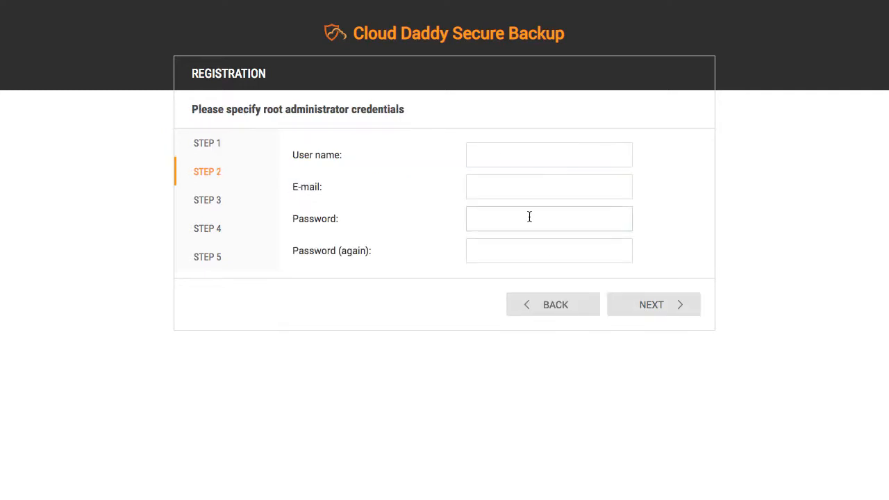
{"action": "left_click", "coordinate": [528, 155]}
{"action": "type", "text": "admin"}
{"action": "key", "text": "Tab"}
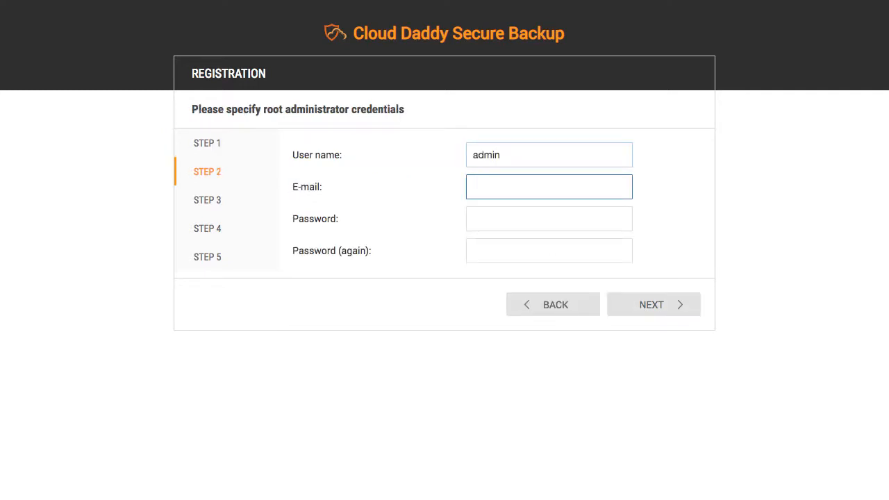
{"action": "key", "text": "Tab"}
{"action": "type", "text": "••••••••••"}
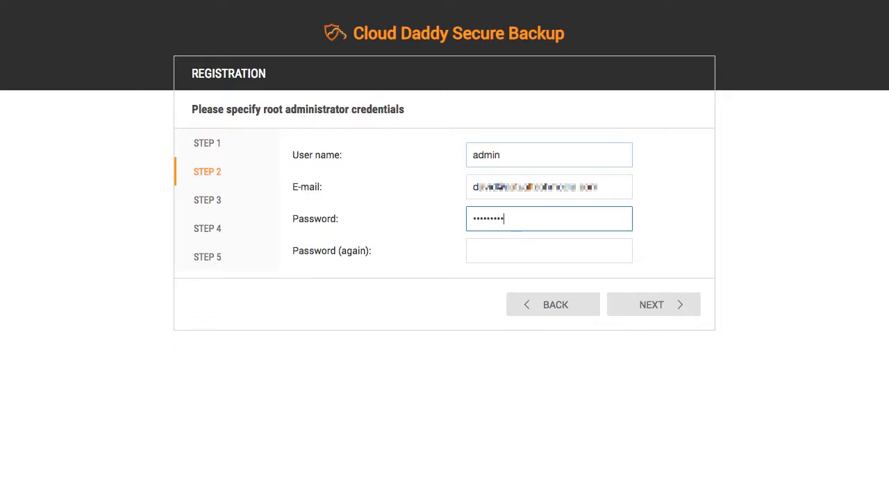
{"action": "key", "text": "Tab"}
{"action": "type", "text": "•••"}
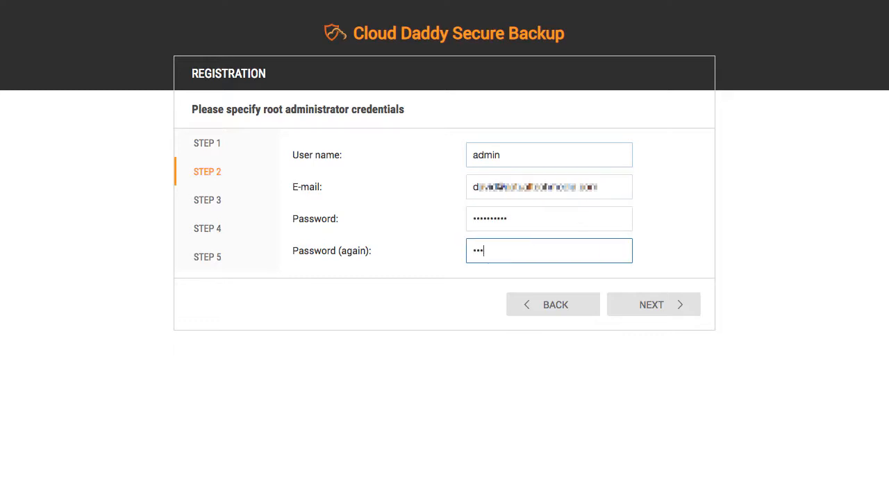
{"action": "type", "text": "•••••••"}
Step: Advance past the time zone, volume and SSL steps, then enter the full name and company
{"action": "left_click", "coordinate": [638, 304]}
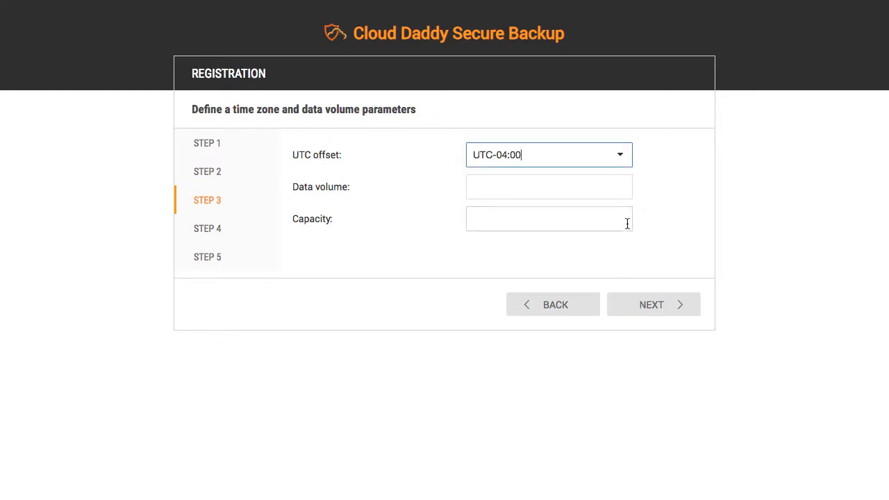
{"action": "left_click", "coordinate": [645, 307]}
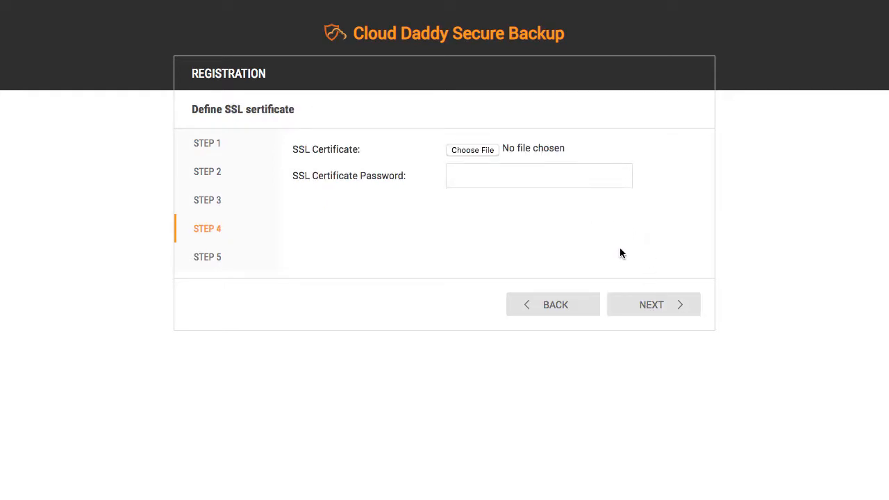
{"action": "left_click", "coordinate": [652, 303]}
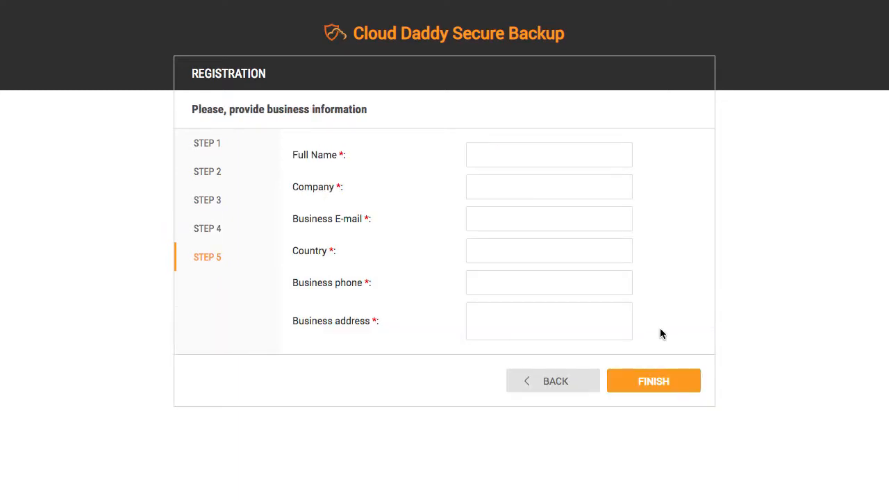
{"action": "left_click", "coordinate": [530, 154]}
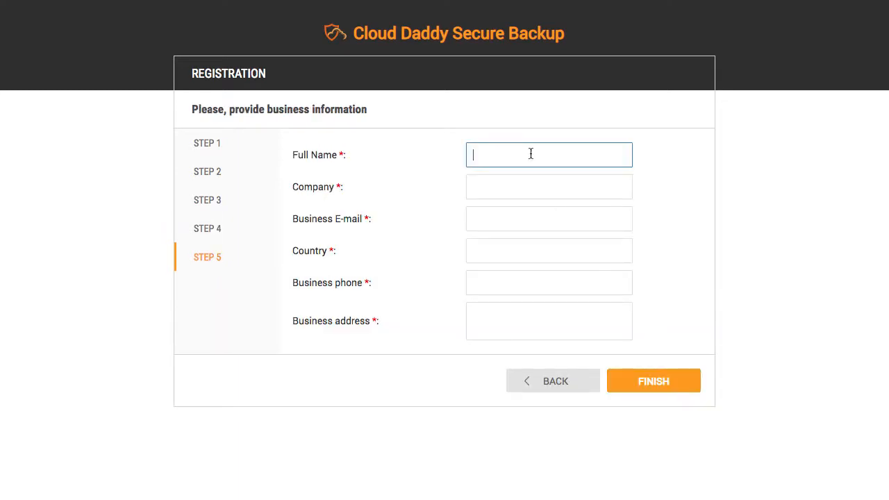
{"action": "type", "text": "David"}
{"action": "left_click", "coordinate": [622, 178]}
{"action": "type", "text": "David"}
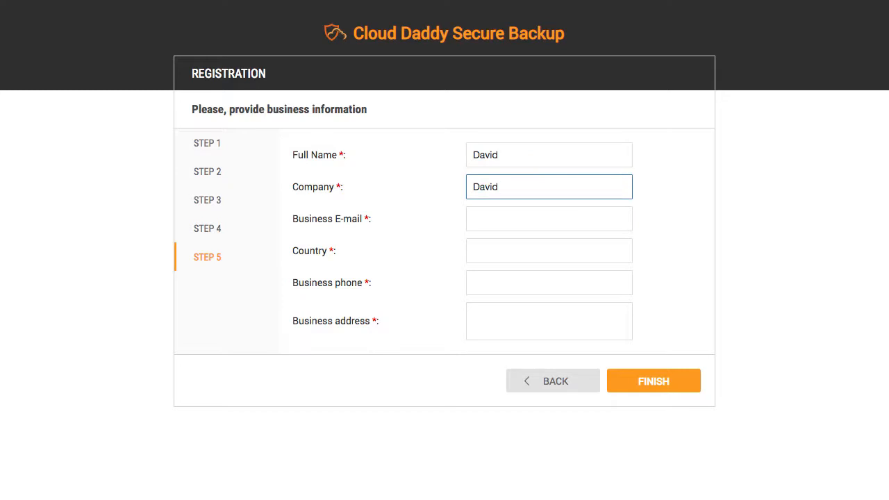
{"action": "key", "text": "Tab"}
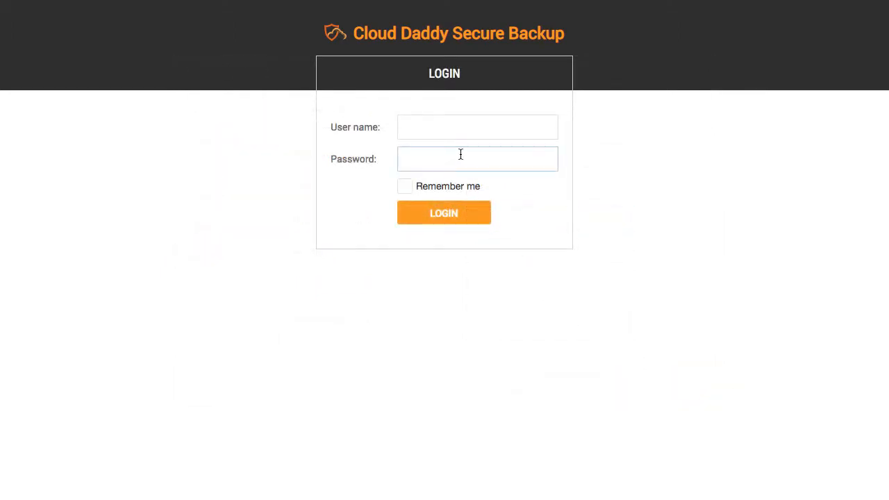
Step: Log in as admin with the password and Remember me ticked, then return to the other tab
{"action": "left_click", "coordinate": [442, 132]}
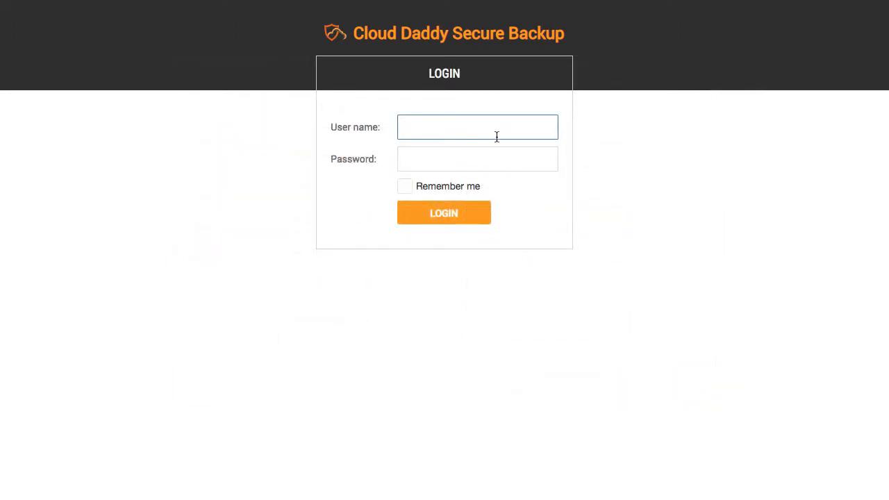
{"action": "type", "text": "admin"}
{"action": "key", "text": "Tab"}
{"action": "type", "text": "••"}
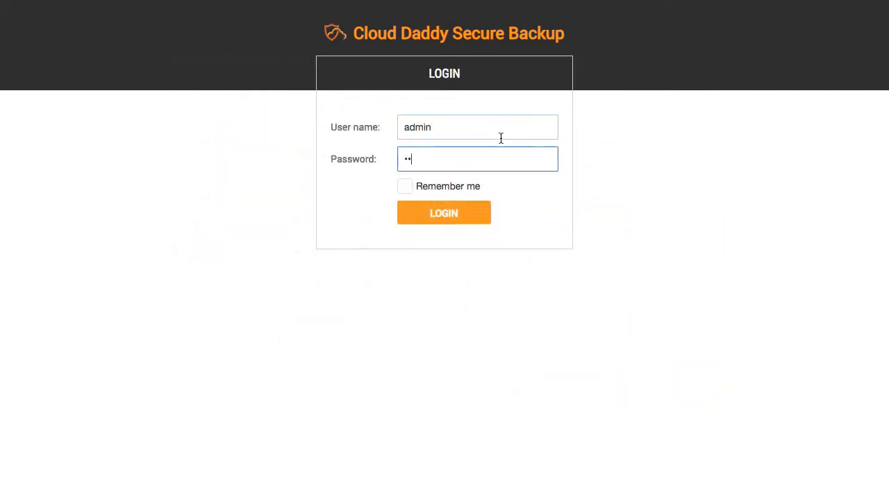
{"action": "type", "text": "••••••••"}
{"action": "left_click", "coordinate": [424, 191]}
{"action": "left_click", "coordinate": [448, 217]}
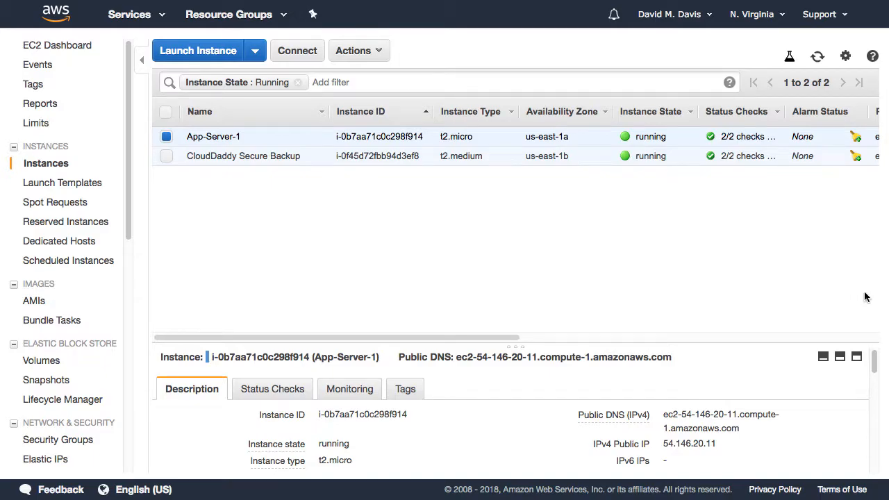
{"action": "key", "text": "ctrl+Tab"}
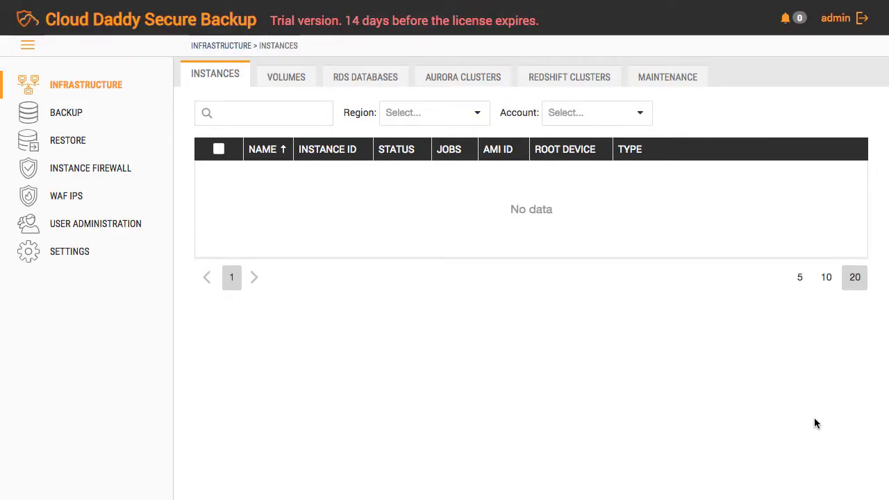
Step: Create a new backup job named 'test job' from the Backup Jobs list and proceed to its objects
{"action": "left_click", "coordinate": [61, 115]}
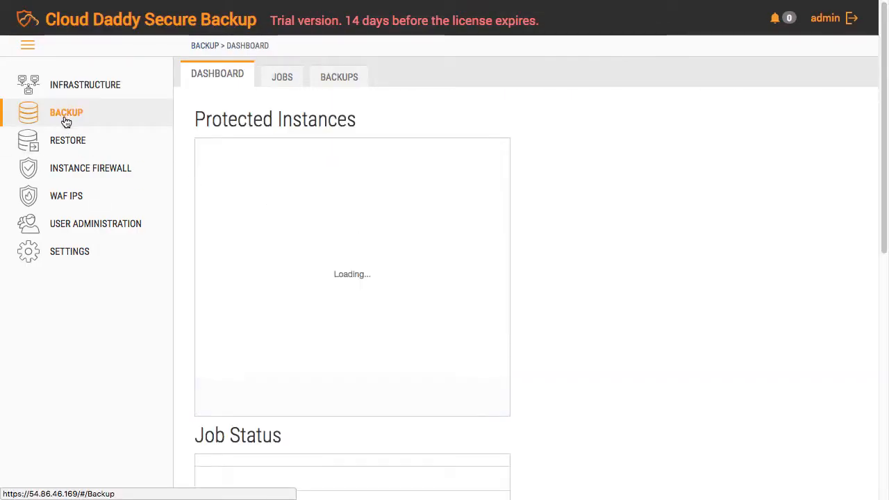
{"action": "left_click", "coordinate": [293, 84]}
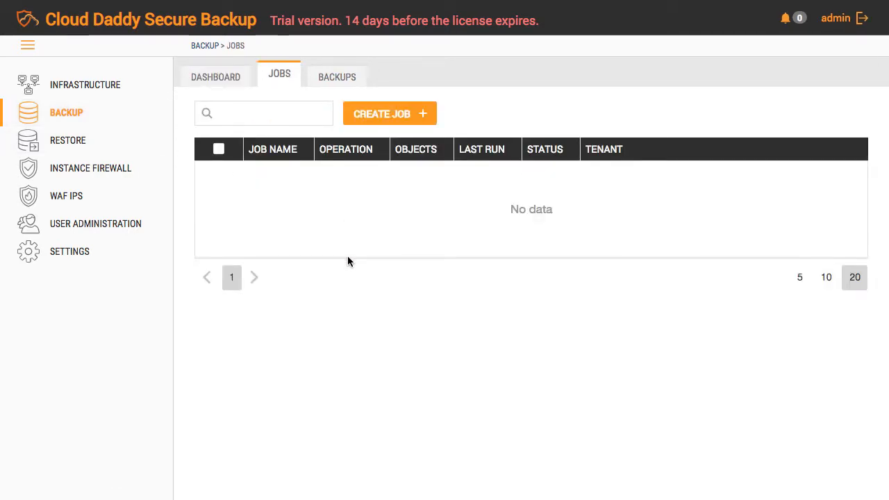
{"action": "left_click", "coordinate": [419, 114]}
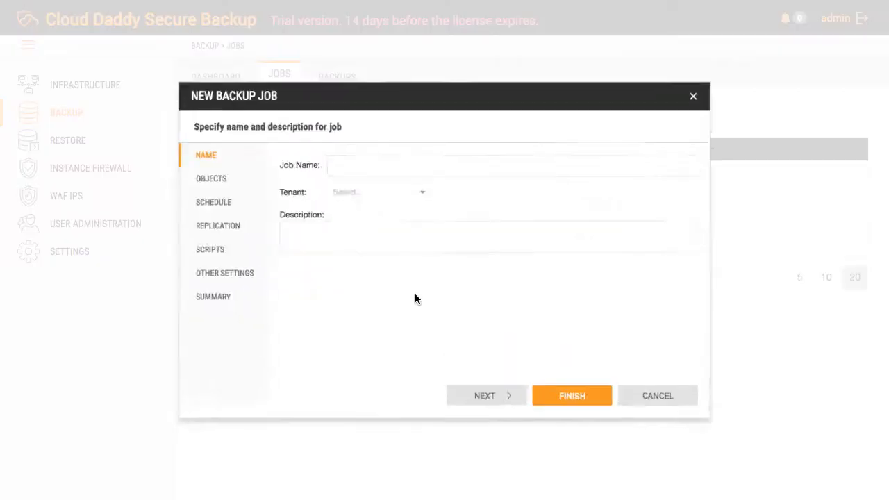
{"action": "left_click", "coordinate": [355, 151]}
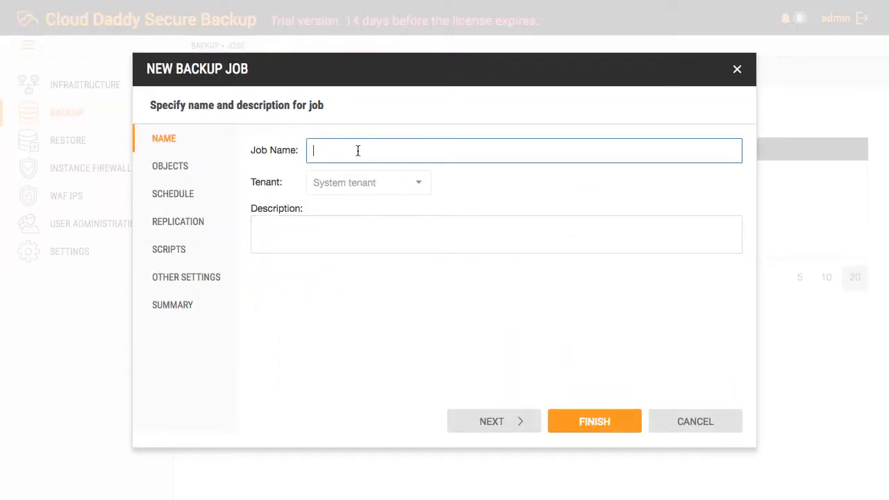
{"action": "type", "text": "test job"}
{"action": "left_click", "coordinate": [525, 425]}
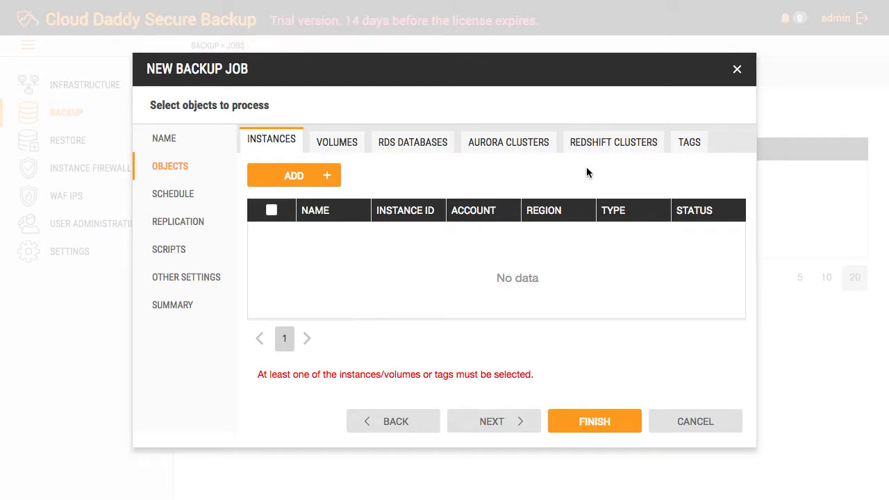
Step: Add App-Server-1 from region us-east-1, account aws, as the backup job's object
{"action": "left_click", "coordinate": [329, 180]}
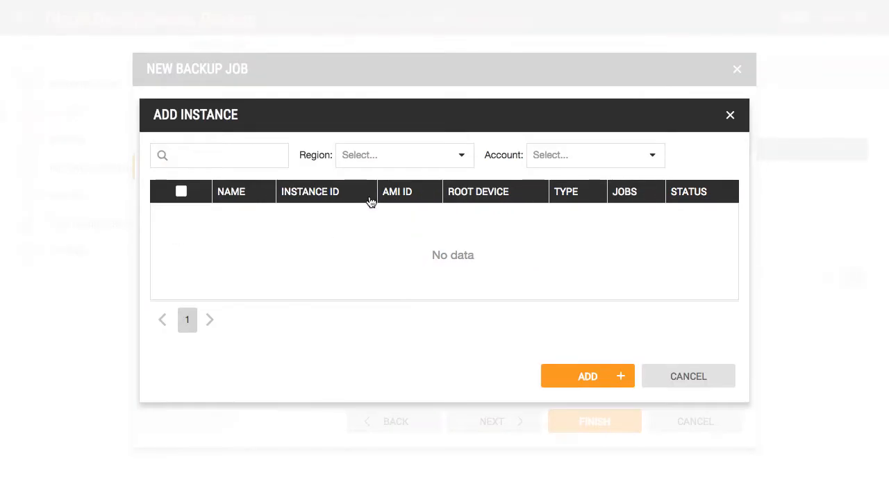
{"action": "left_click", "coordinate": [464, 165]}
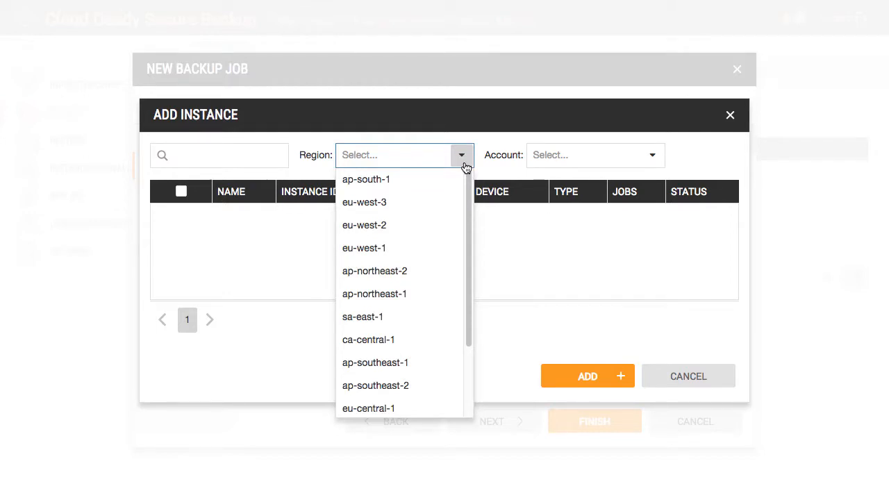
{"action": "left_click_drag", "start_coordinate": [470, 220], "coordinate": [470, 318]}
{"action": "left_click", "coordinate": [406, 340]}
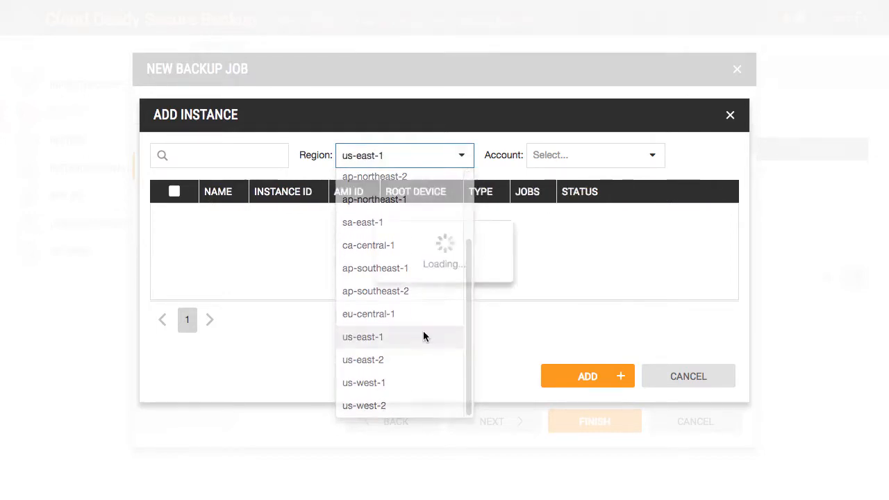
{"action": "left_click", "coordinate": [647, 165]}
{"action": "left_click", "coordinate": [639, 175]}
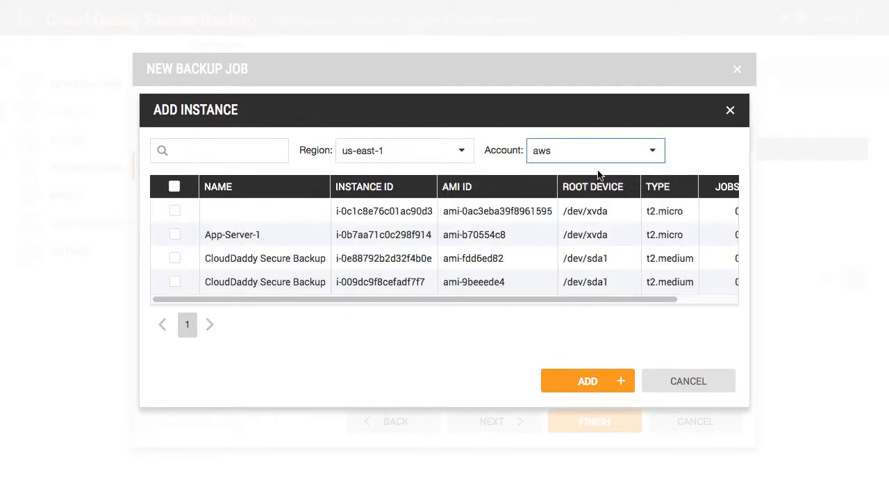
{"action": "left_click", "coordinate": [174, 236]}
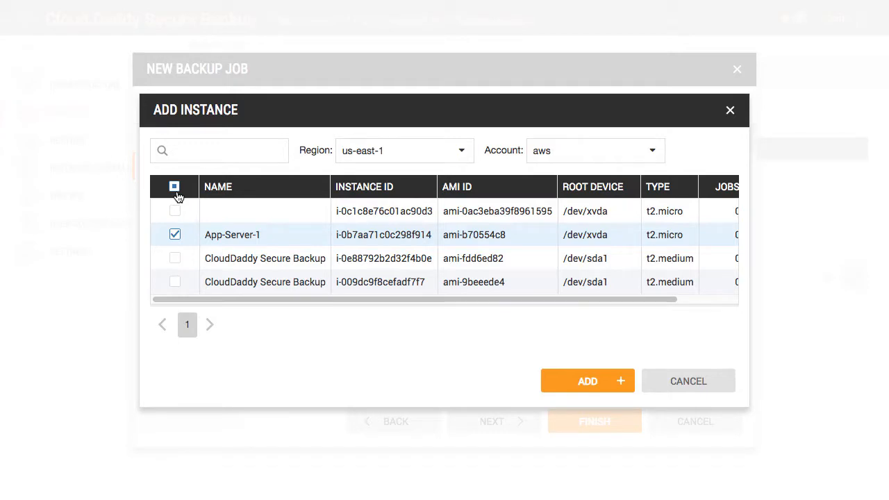
{"action": "left_click", "coordinate": [580, 384]}
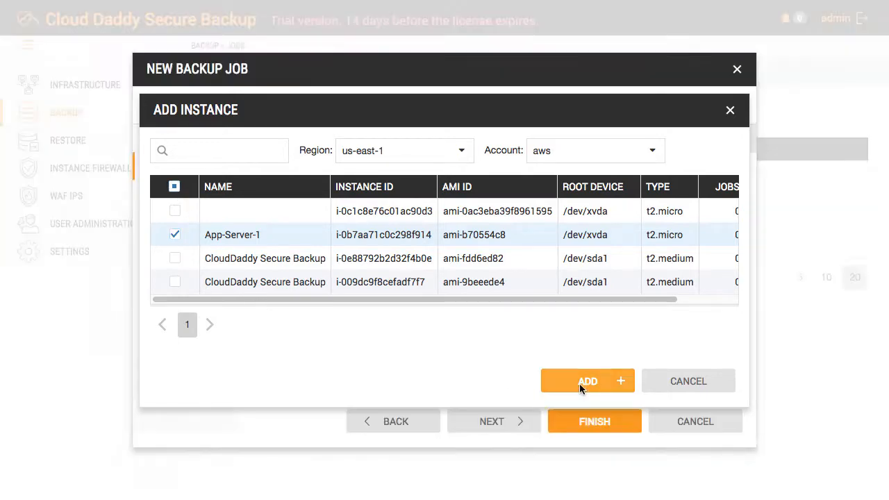
{"action": "left_click", "coordinate": [491, 421]}
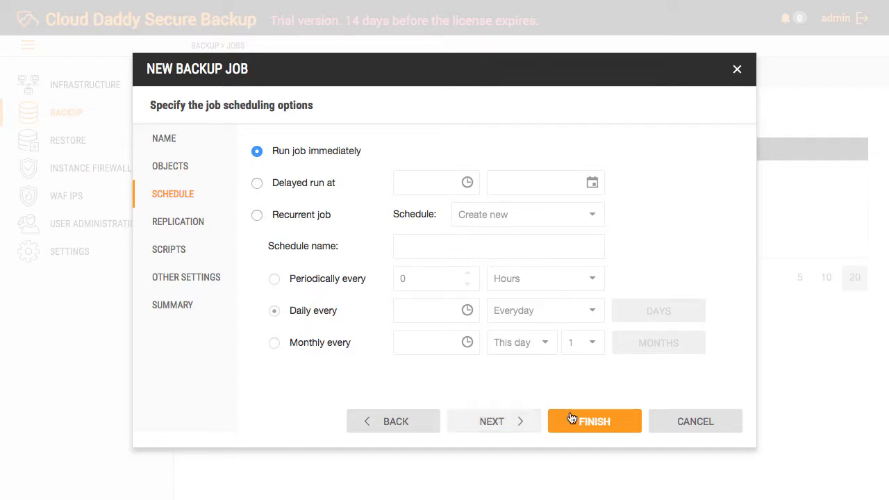
Step: Accept default schedule, replication, scripts and retention settings, then create and run test job
{"action": "left_click", "coordinate": [519, 429]}
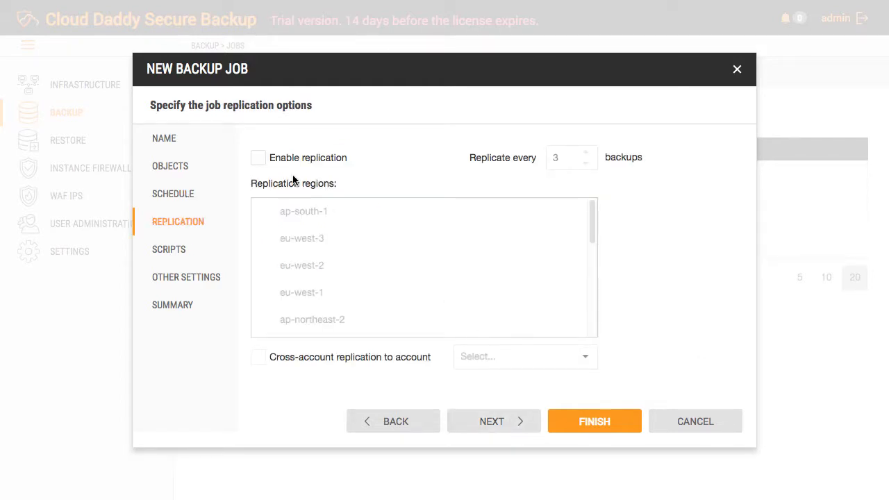
{"action": "left_click", "coordinate": [491, 422]}
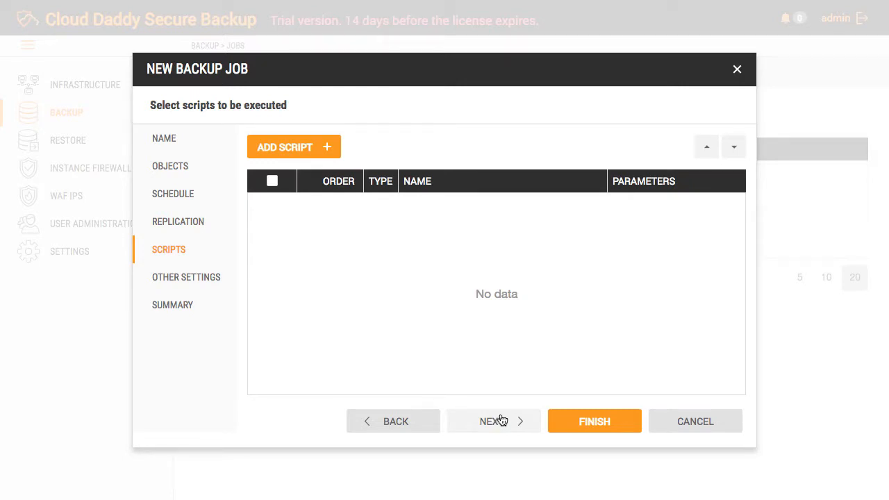
{"action": "left_click", "coordinate": [501, 421]}
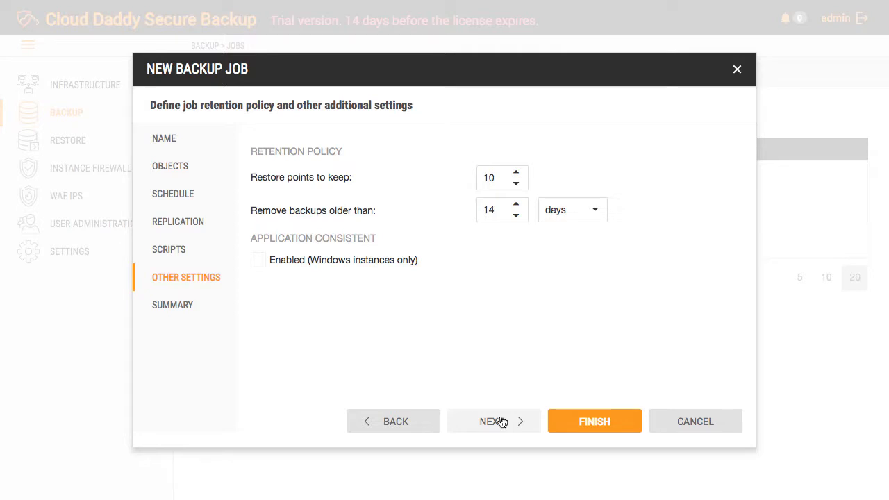
{"action": "left_click", "coordinate": [502, 422]}
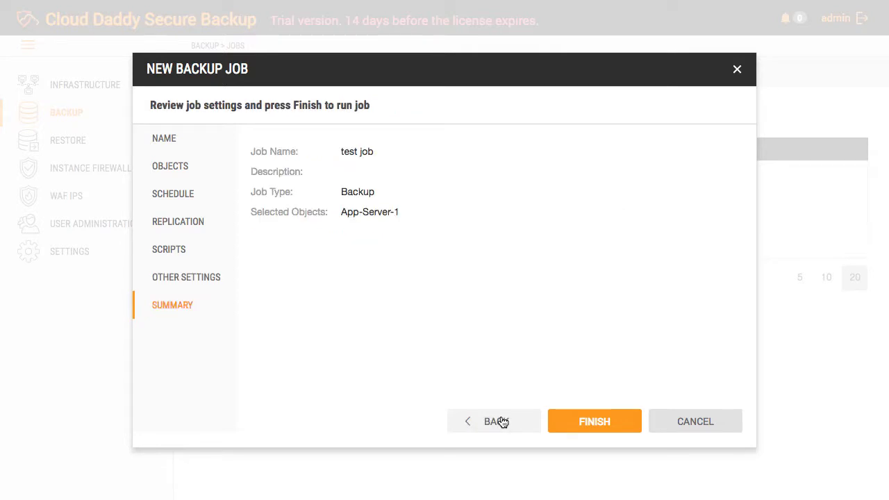
{"action": "left_click", "coordinate": [575, 429]}
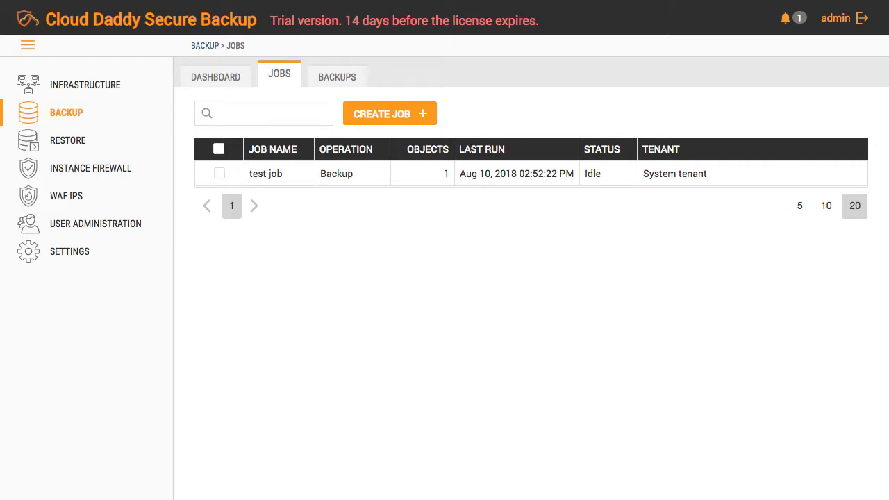
Step: Terminate the App-Server-1 instance in the EC2 console and refresh the instance list
{"action": "key", "text": "ctrl+Tab"}
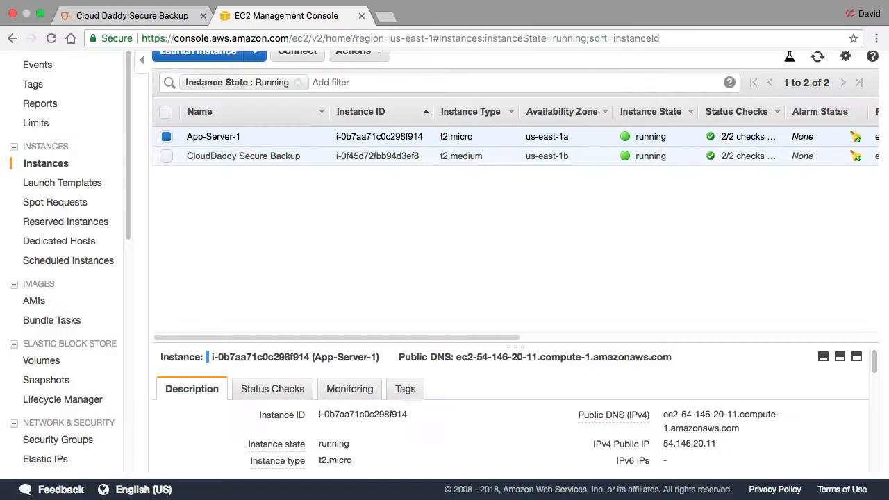
{"action": "left_click", "coordinate": [167, 136]}
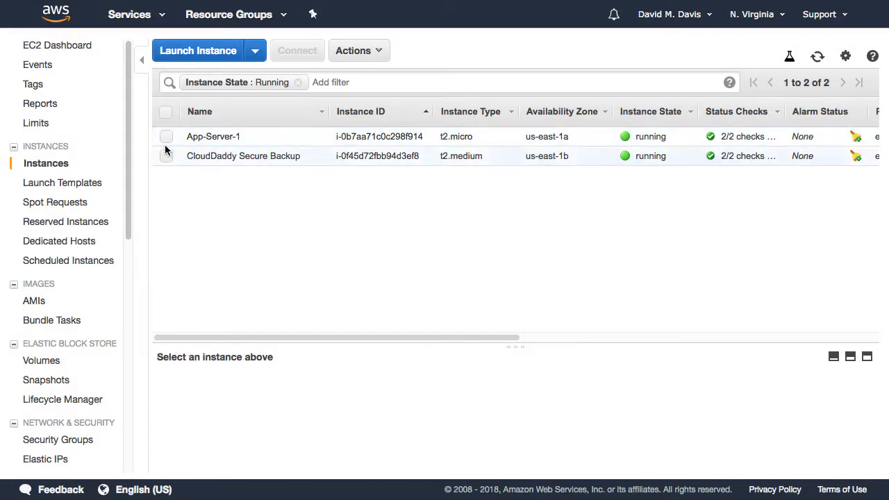
{"action": "left_click", "coordinate": [175, 138]}
{"action": "left_click", "coordinate": [368, 53]}
{"action": "mouse_move", "coordinate": [426, 144]}
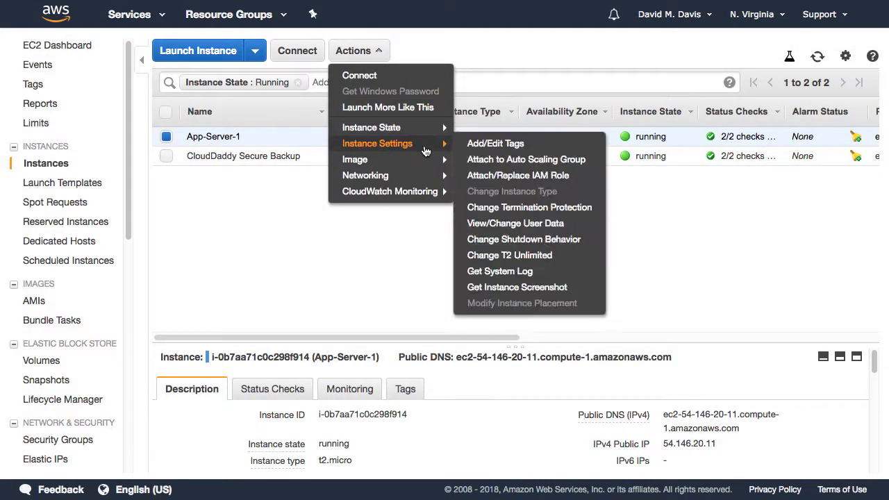
{"action": "mouse_move", "coordinate": [434, 127]}
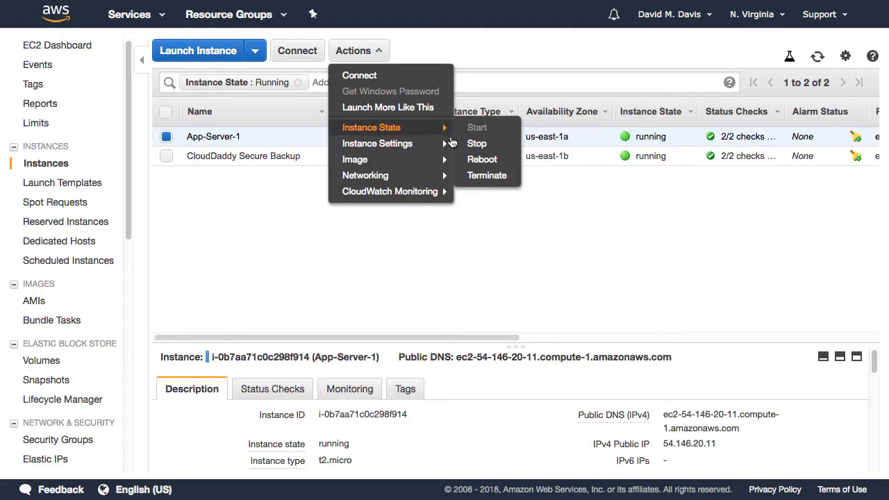
{"action": "left_click", "coordinate": [486, 163]}
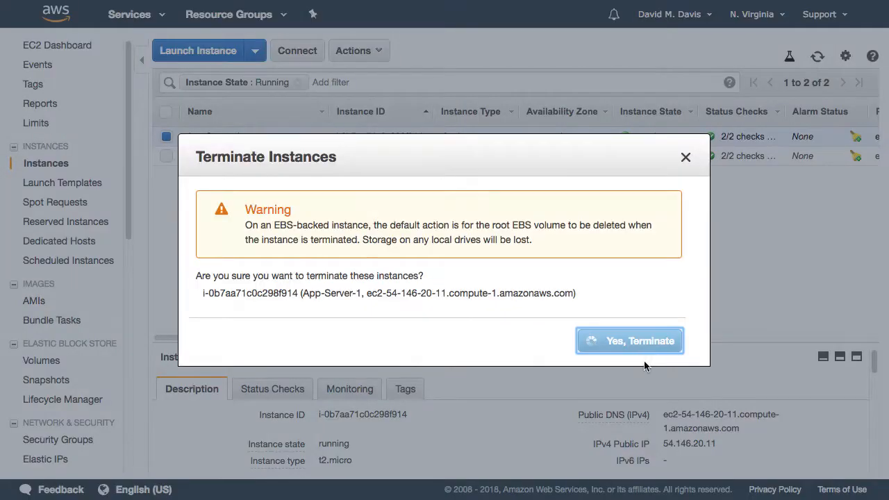
{"action": "left_click", "coordinate": [591, 340]}
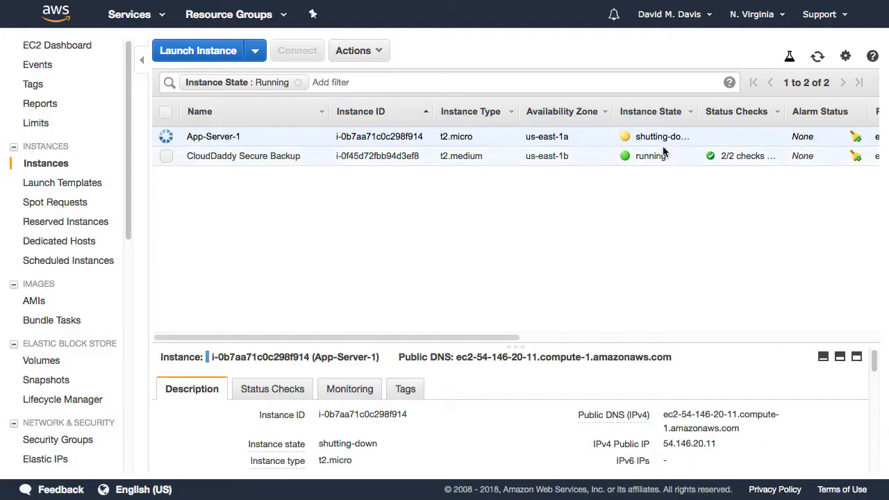
{"action": "left_click", "coordinate": [819, 59]}
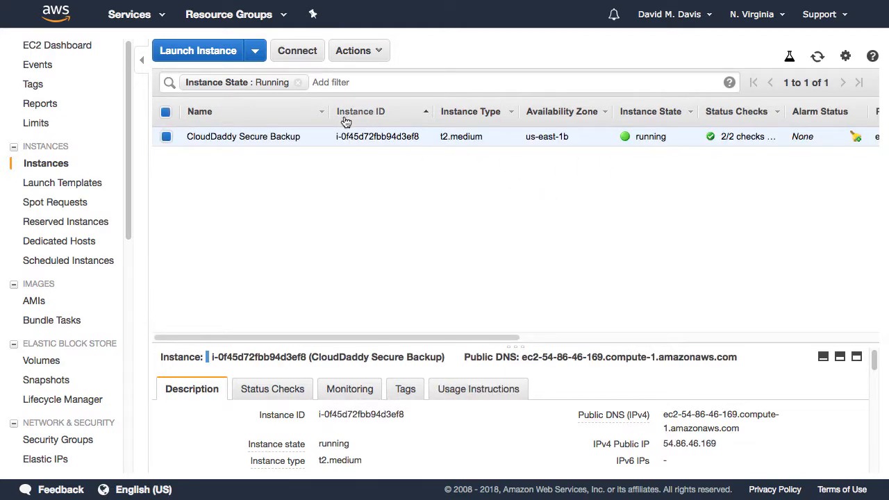
{"action": "key", "text": "ctrl+shift+Tab"}
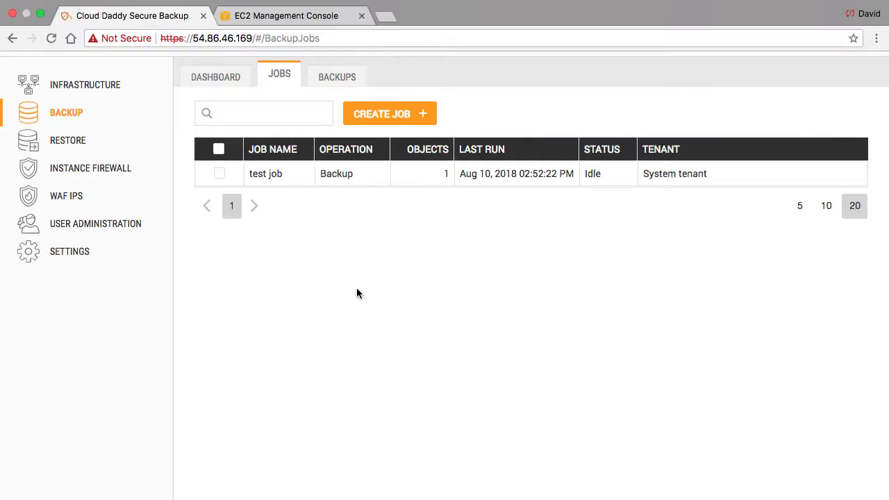
Step: Create a restore job from the test job backup to the original location, selecting App-Server-1
{"action": "left_click", "coordinate": [89, 140]}
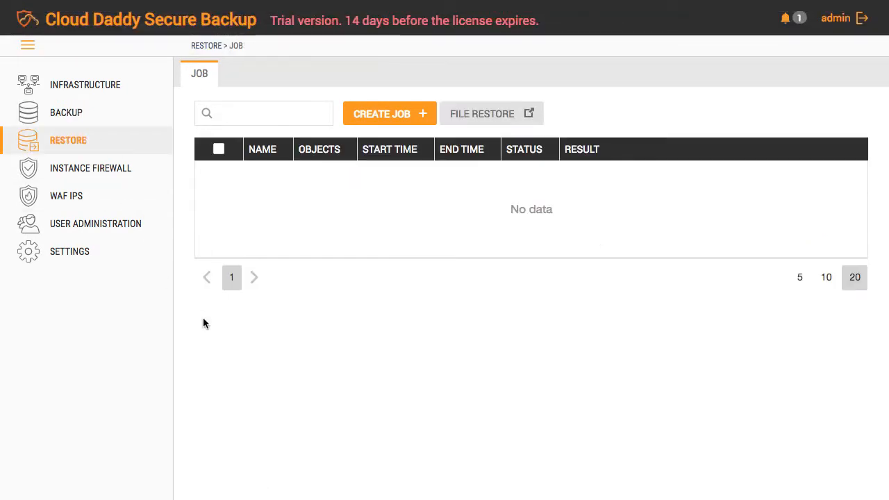
{"action": "left_click", "coordinate": [395, 116]}
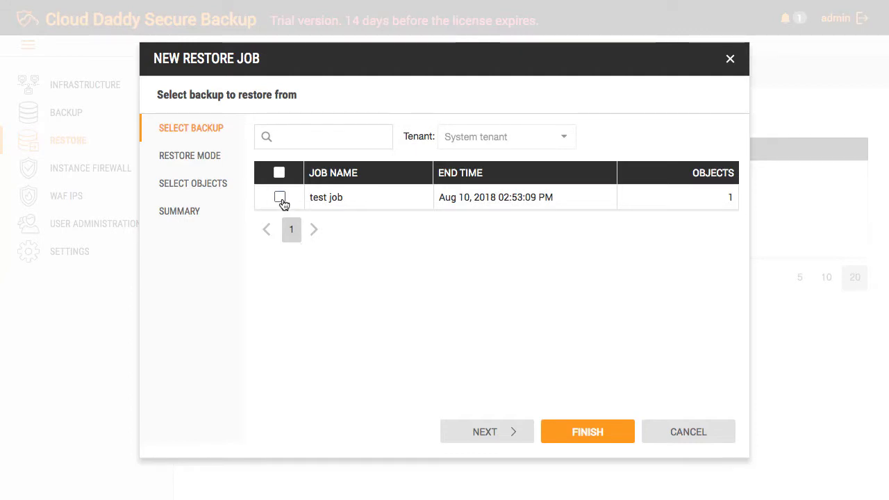
{"action": "left_click", "coordinate": [280, 198]}
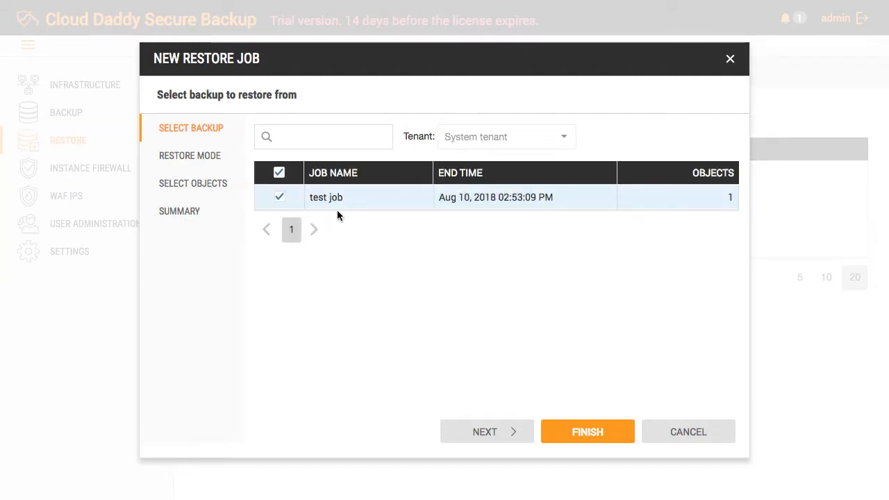
{"action": "left_click", "coordinate": [498, 431]}
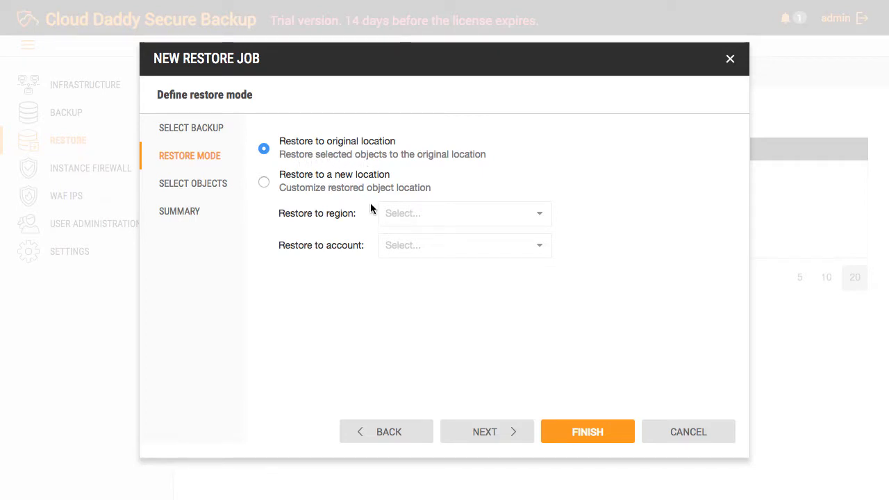
{"action": "left_click", "coordinate": [467, 425]}
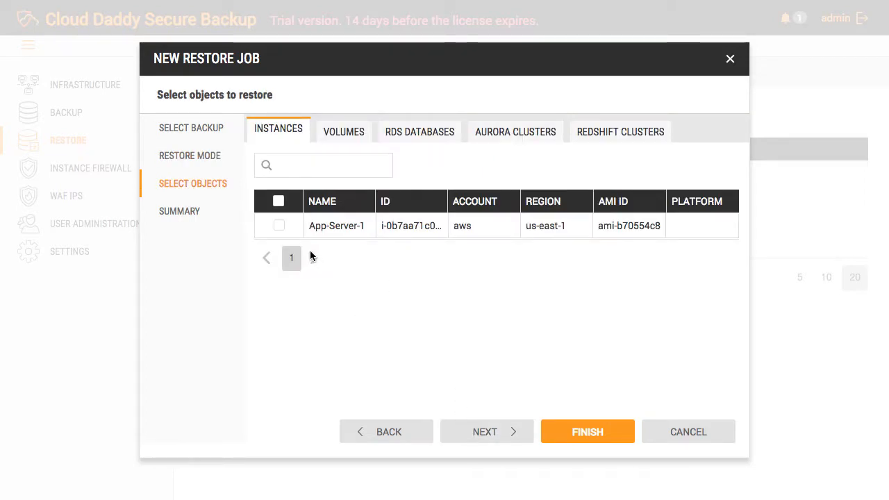
{"action": "left_click", "coordinate": [279, 225]}
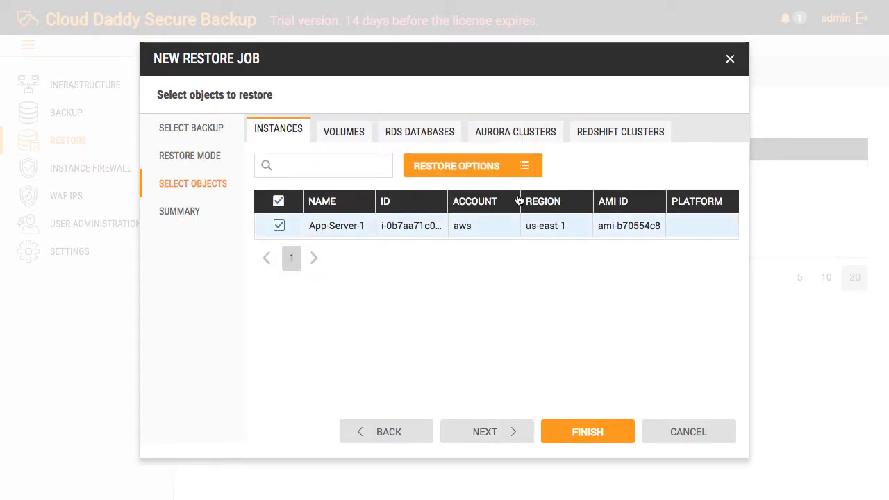
{"action": "left_click", "coordinate": [528, 177]}
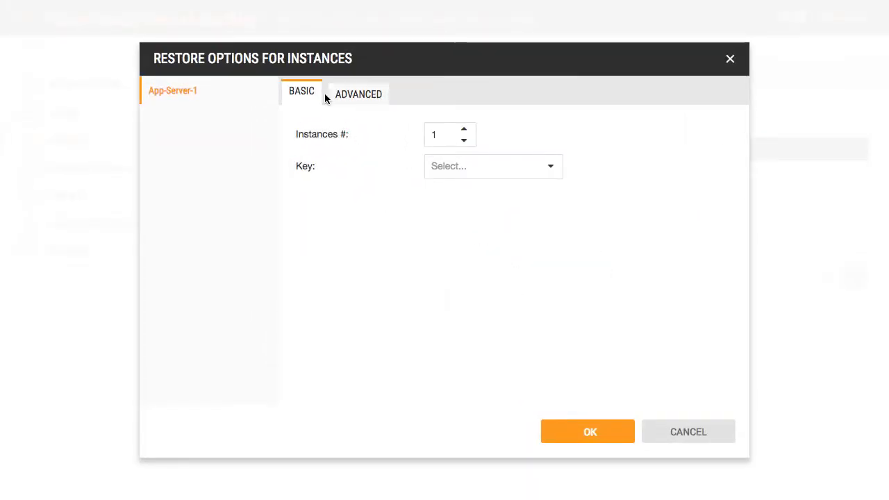
Step: Choose a key pair for the restored App-Server-1, leaving instance type, VPC and subnet unchanged
{"action": "left_click", "coordinate": [546, 173]}
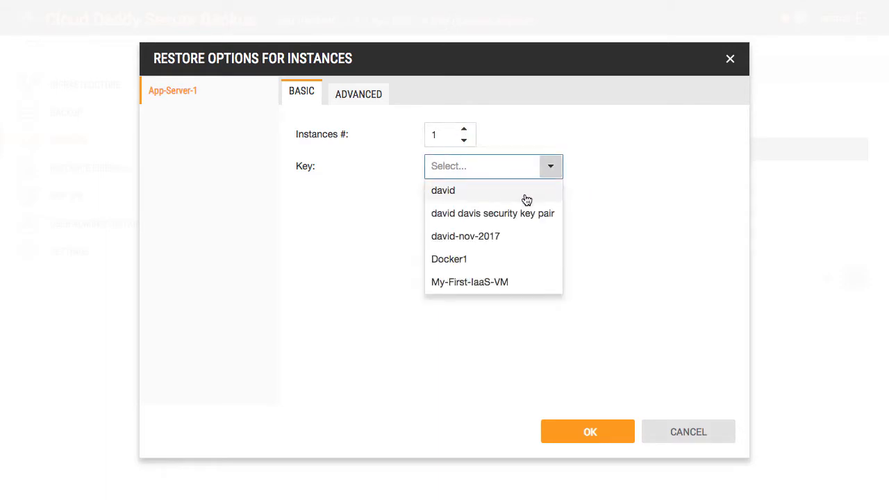
{"action": "left_click", "coordinate": [524, 194]}
{"action": "left_click", "coordinate": [344, 96]}
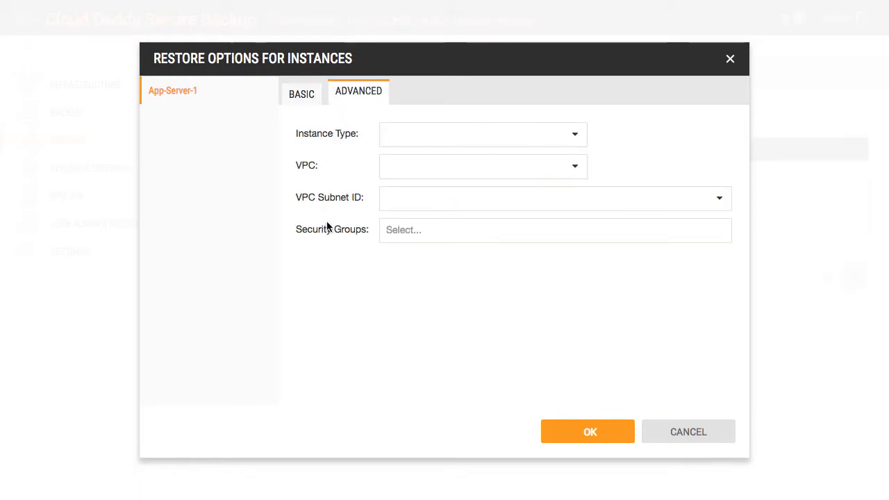
{"action": "left_click", "coordinate": [573, 134]}
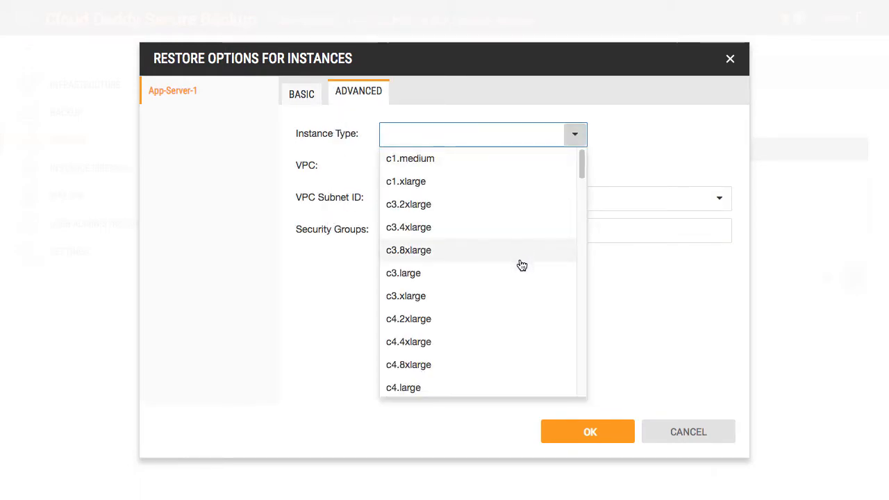
{"action": "left_click", "coordinate": [641, 331]}
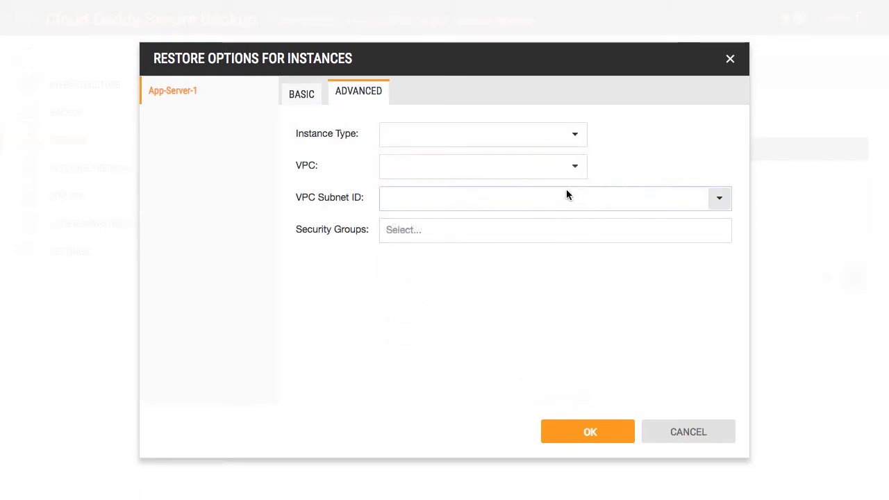
{"action": "left_click", "coordinate": [574, 166]}
{"action": "left_click", "coordinate": [715, 203]}
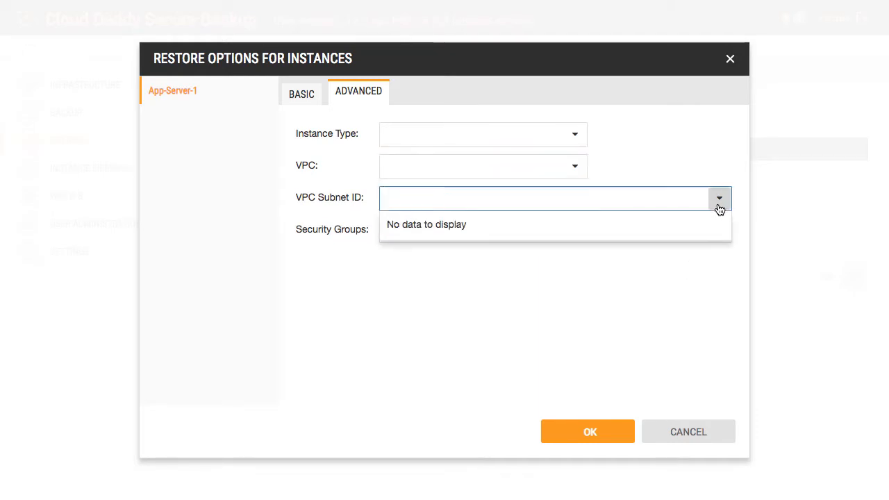
{"action": "left_click", "coordinate": [721, 238]}
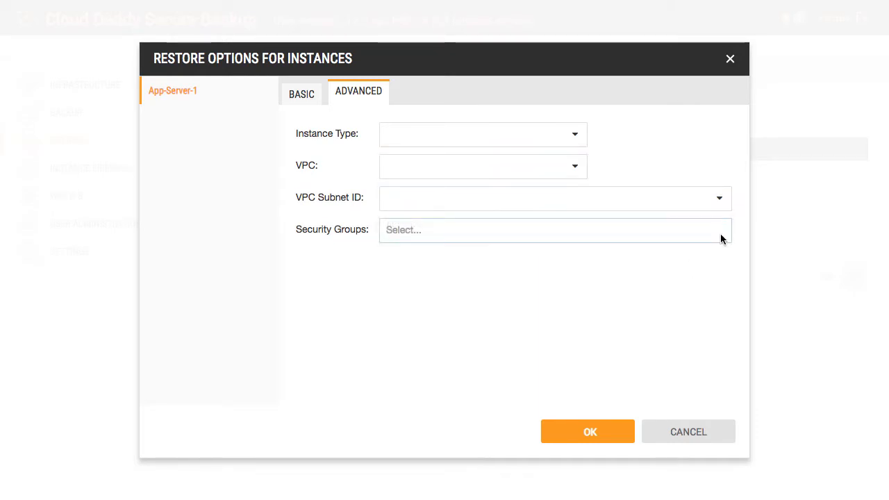
Step: Accept the restore options and launch the restore job from the summary
{"action": "left_click", "coordinate": [588, 433]}
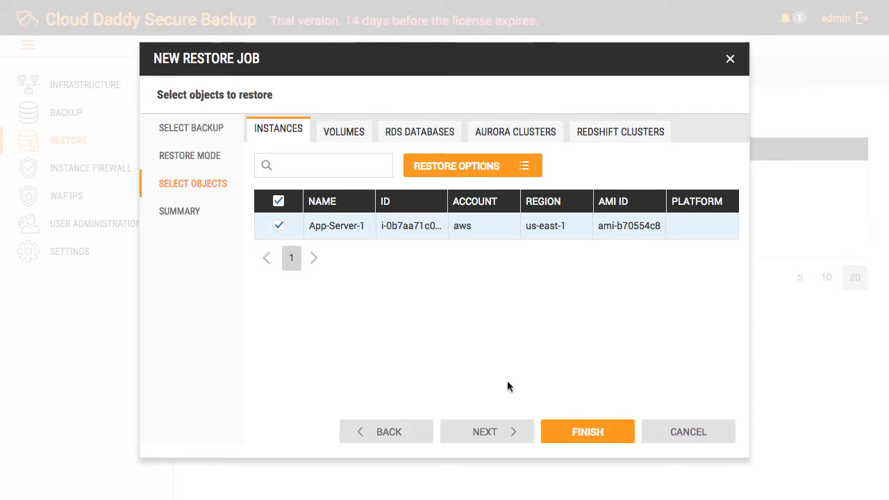
{"action": "left_click", "coordinate": [486, 431]}
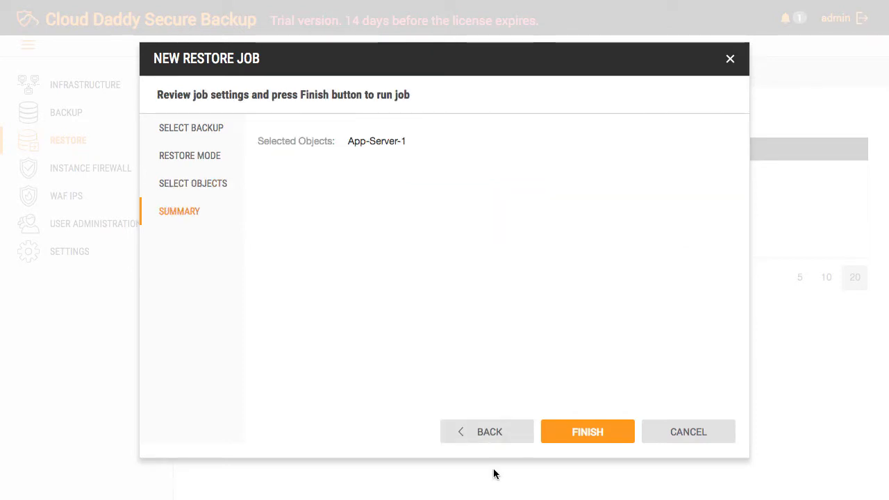
{"action": "left_click", "coordinate": [585, 436]}
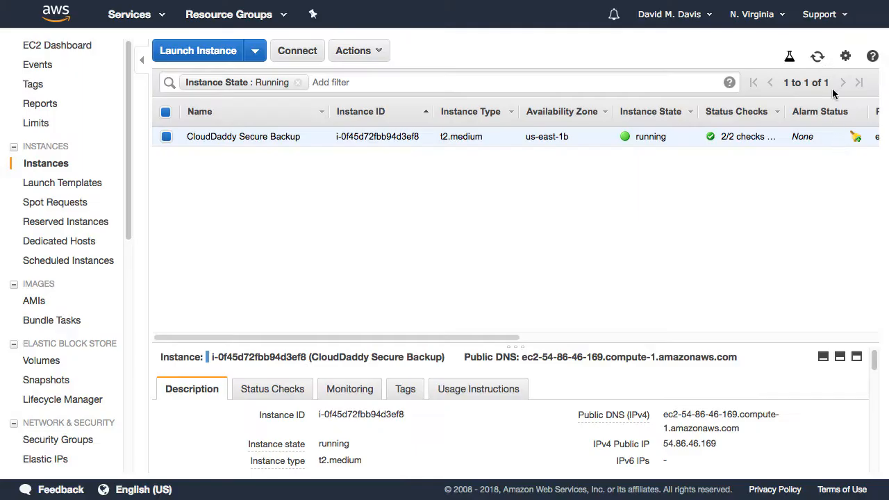
Step: Refresh the EC2 instance list and select only the restored App-Server-1 to view its details
{"action": "left_click", "coordinate": [818, 58]}
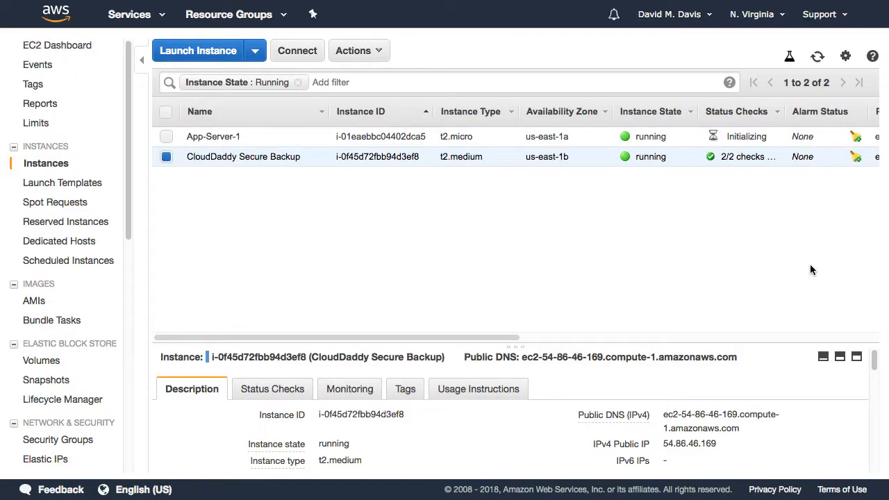
{"action": "left_click", "coordinate": [166, 136]}
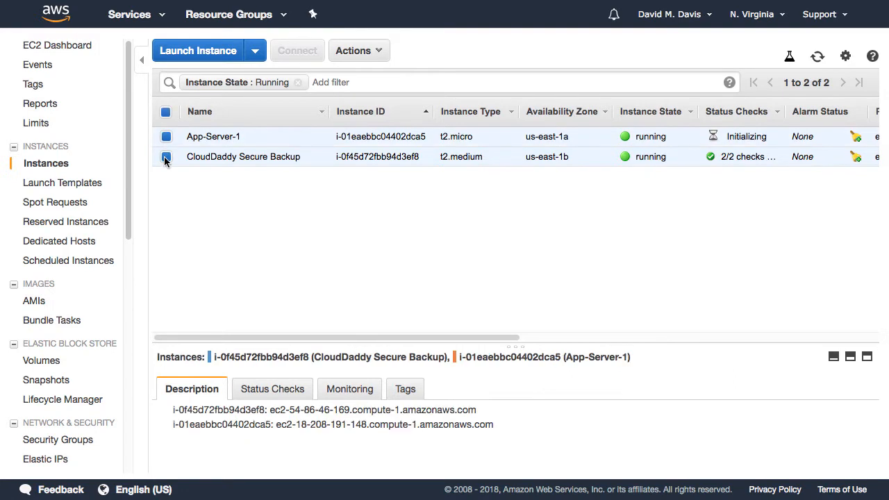
{"action": "left_click", "coordinate": [166, 156]}
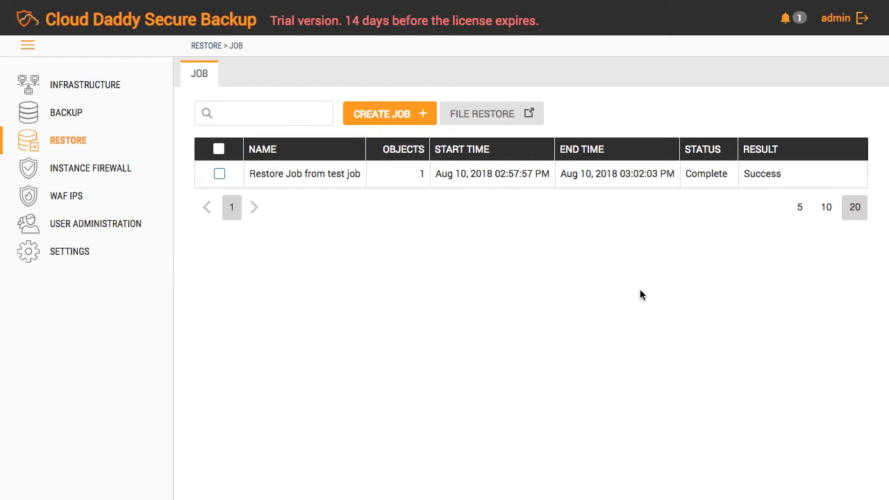
Step: Move through Instance Firewall and WAF IPS to the Infrastructure instances list
{"action": "left_click", "coordinate": [81, 172]}
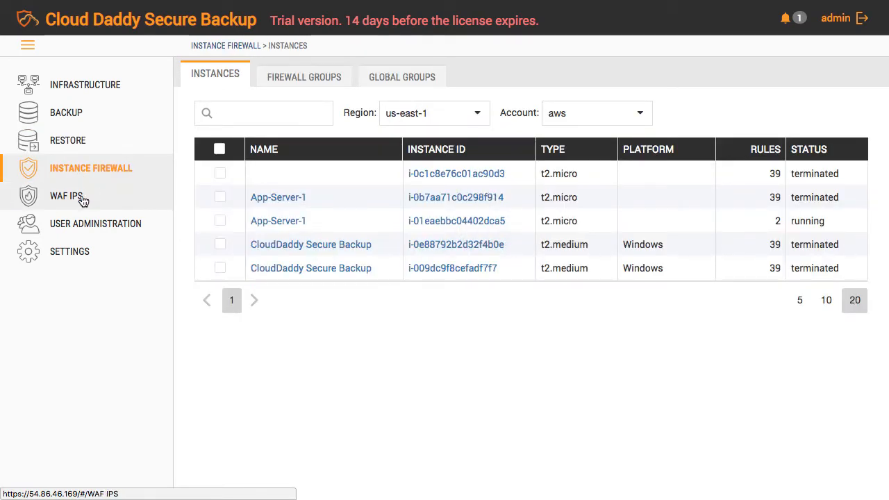
{"action": "left_click", "coordinate": [83, 201]}
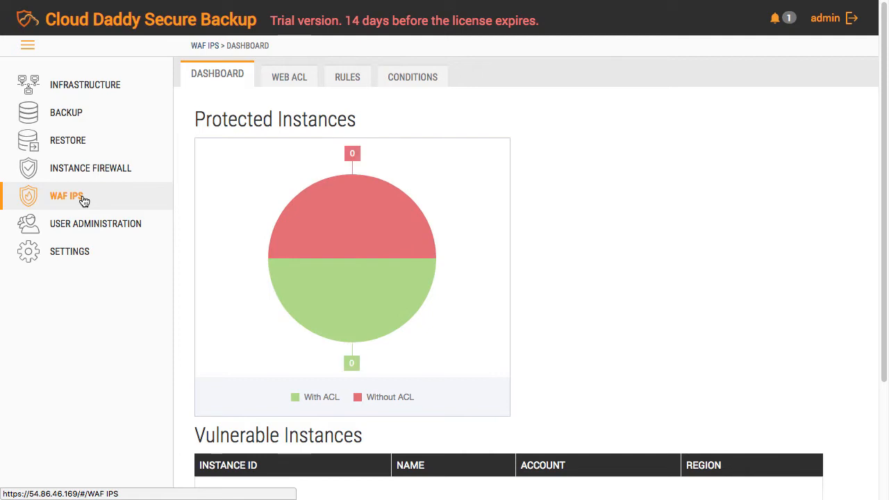
{"action": "left_click", "coordinate": [88, 96]}
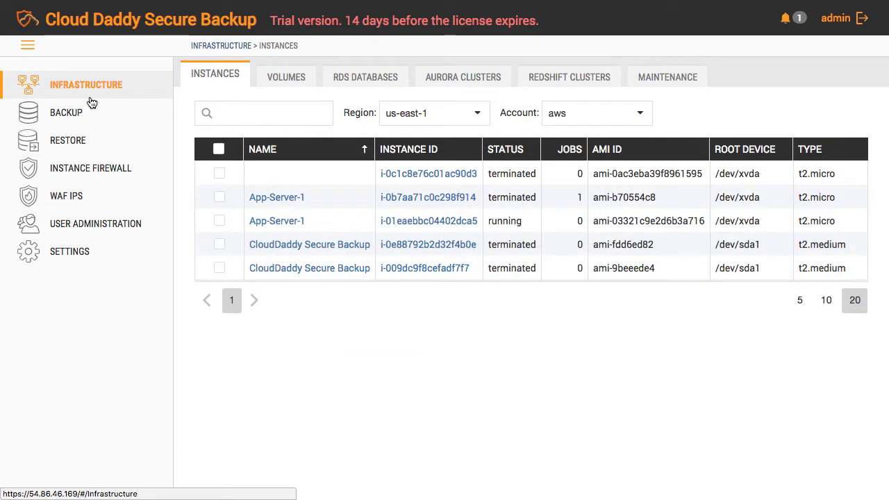